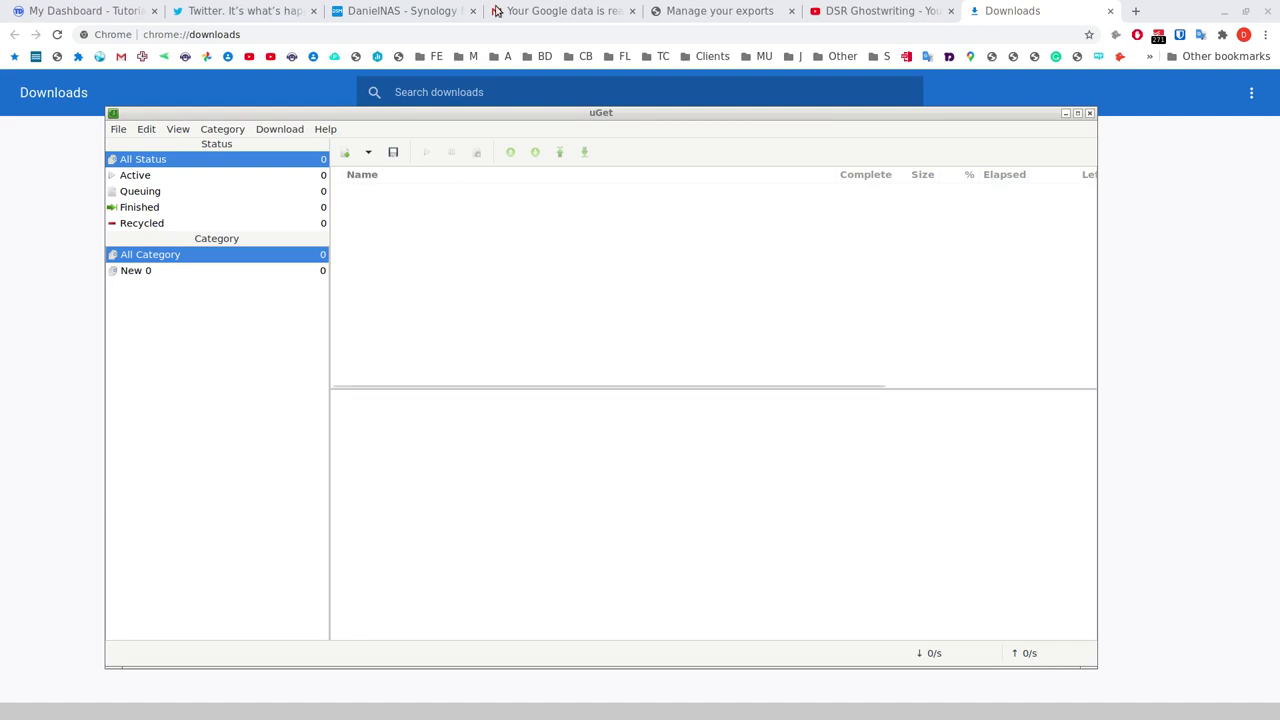
# Switch to the Gmail tab showing the Google Takeout 'Your Google data is ready' email
pyautogui.click(537, 8)
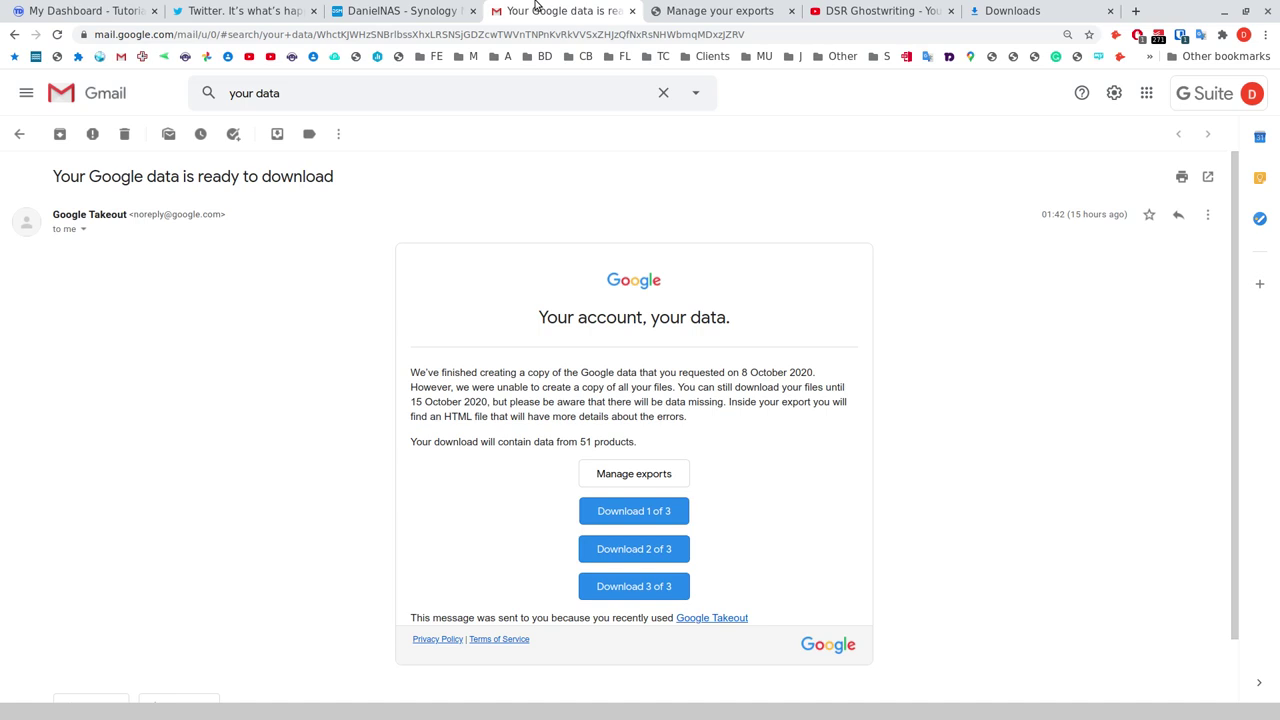
# On YouTube, go back three pages to the rclone and EC2 backup video and pause it at 0:00
pyautogui.click(880, 11)
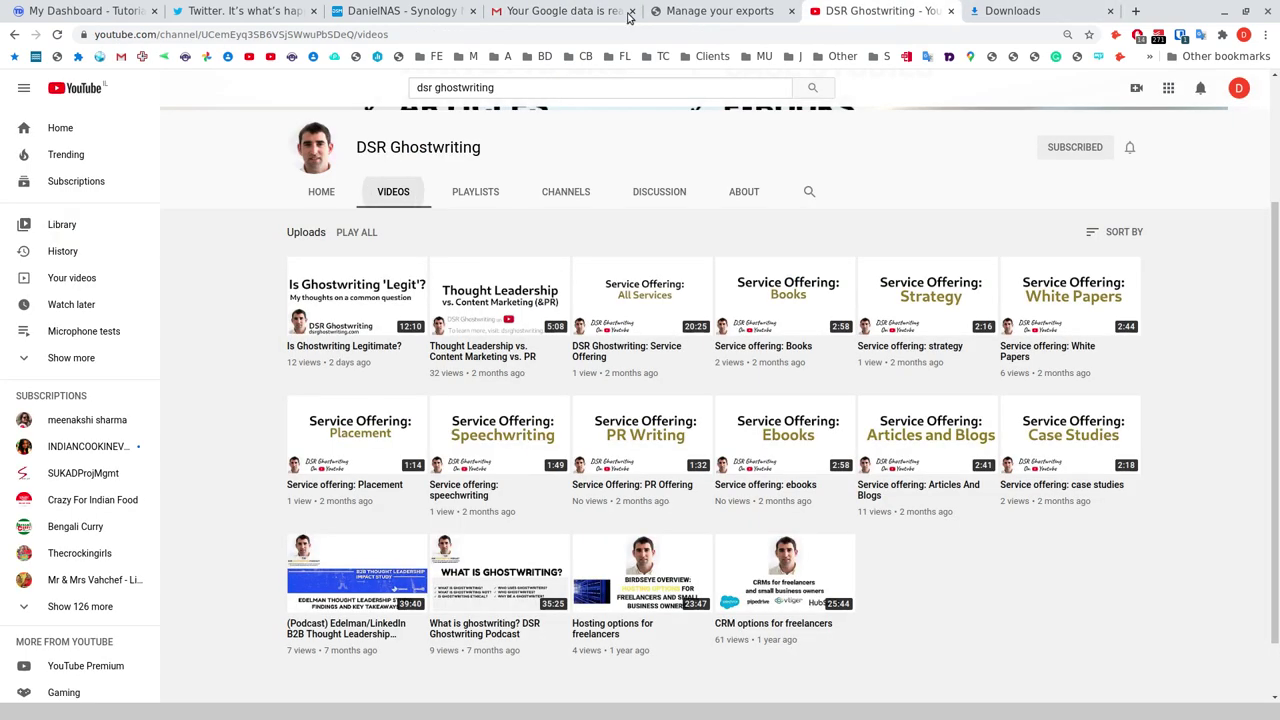
pyautogui.click(15, 35)
pyautogui.click(15, 35)
pyautogui.click(15, 35)
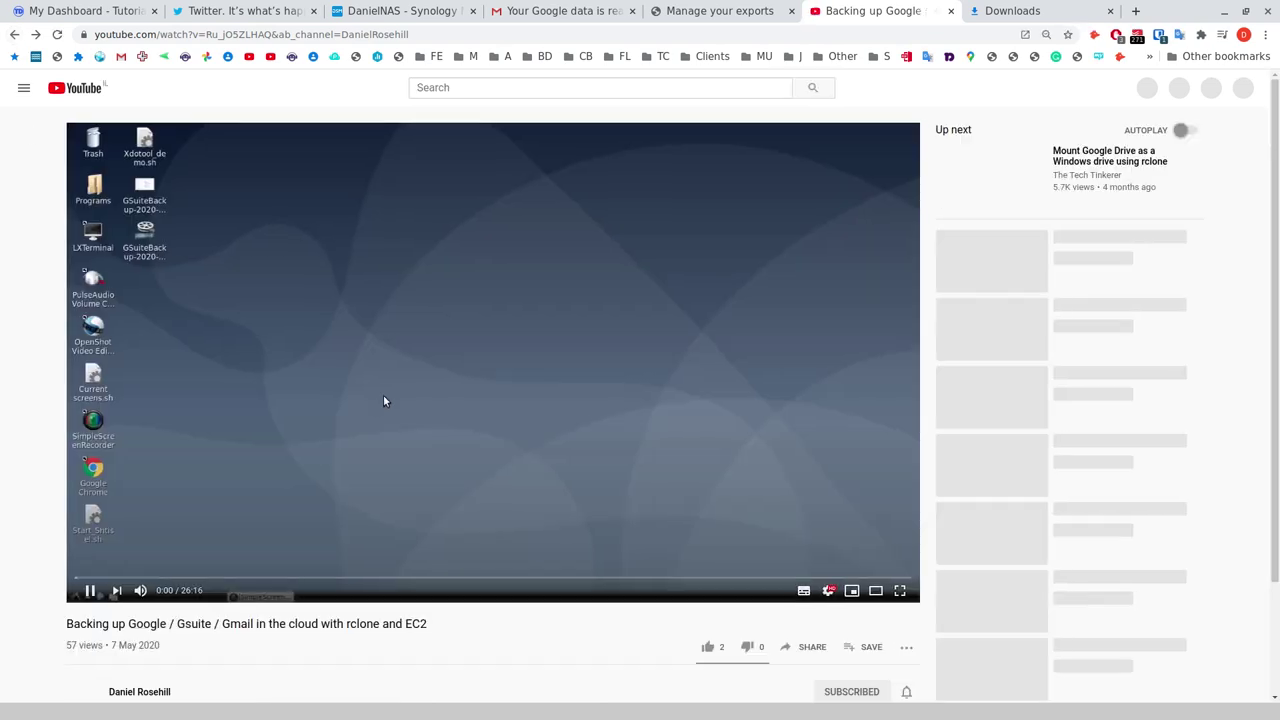
pyautogui.click(382, 395)
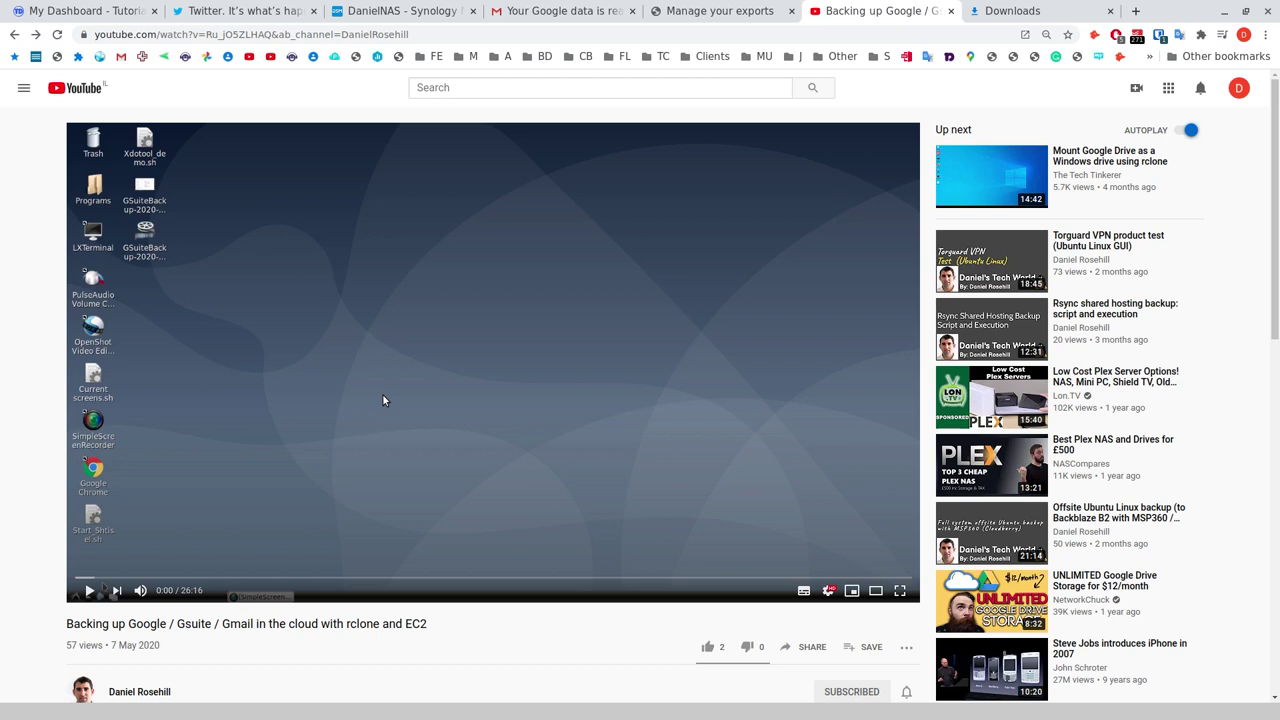
# Play the rclone backup video and skip ahead to the speed test section, pausing there
pyautogui.click(290, 440)
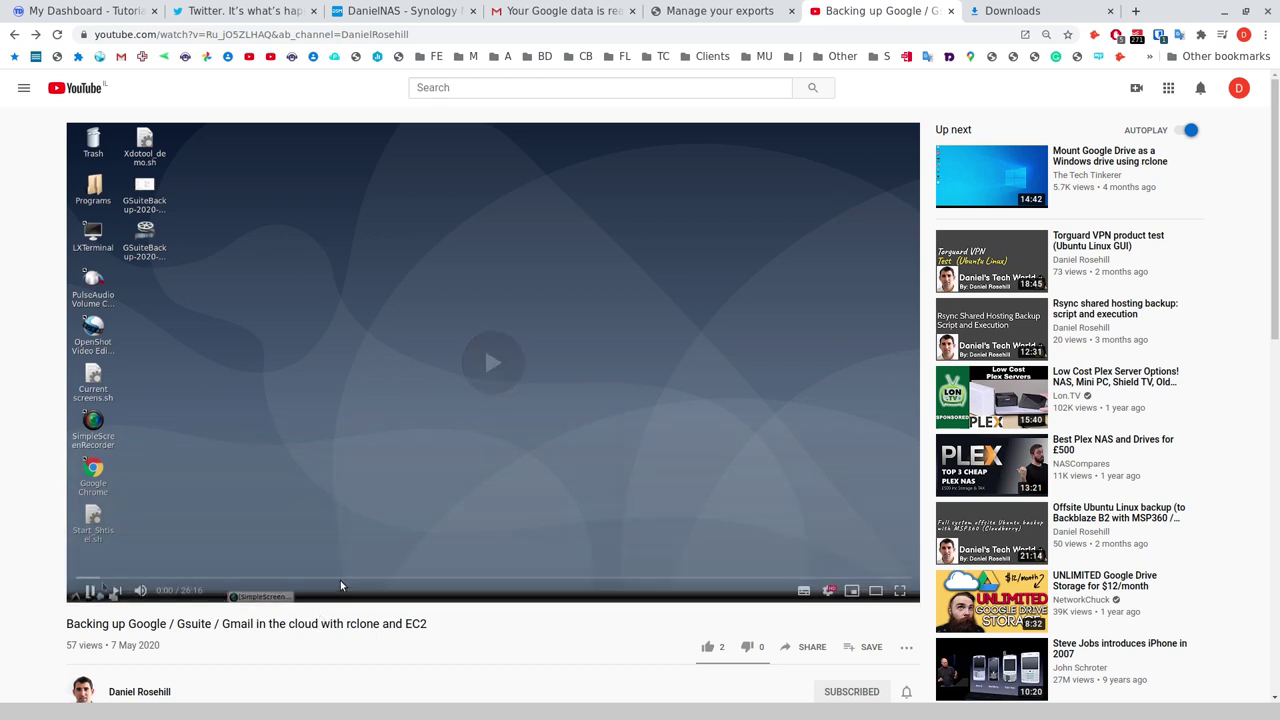
pyautogui.click(354, 577)
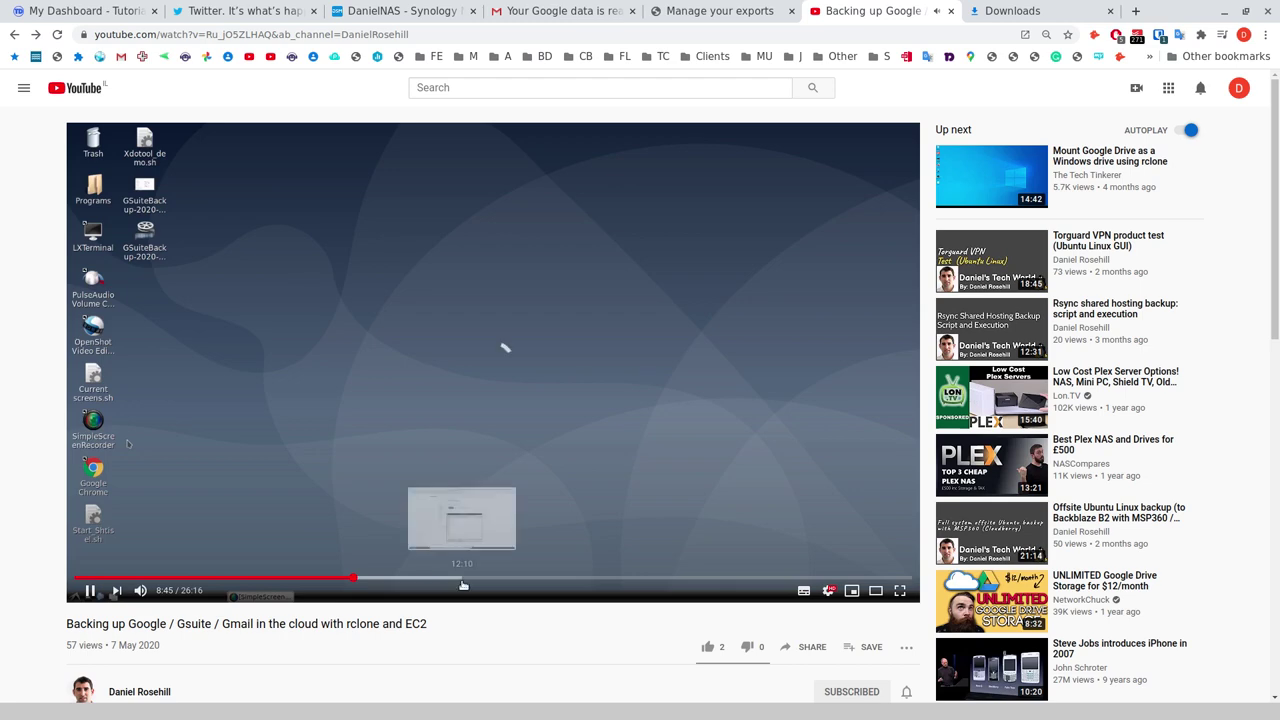
pyautogui.click(507, 578)
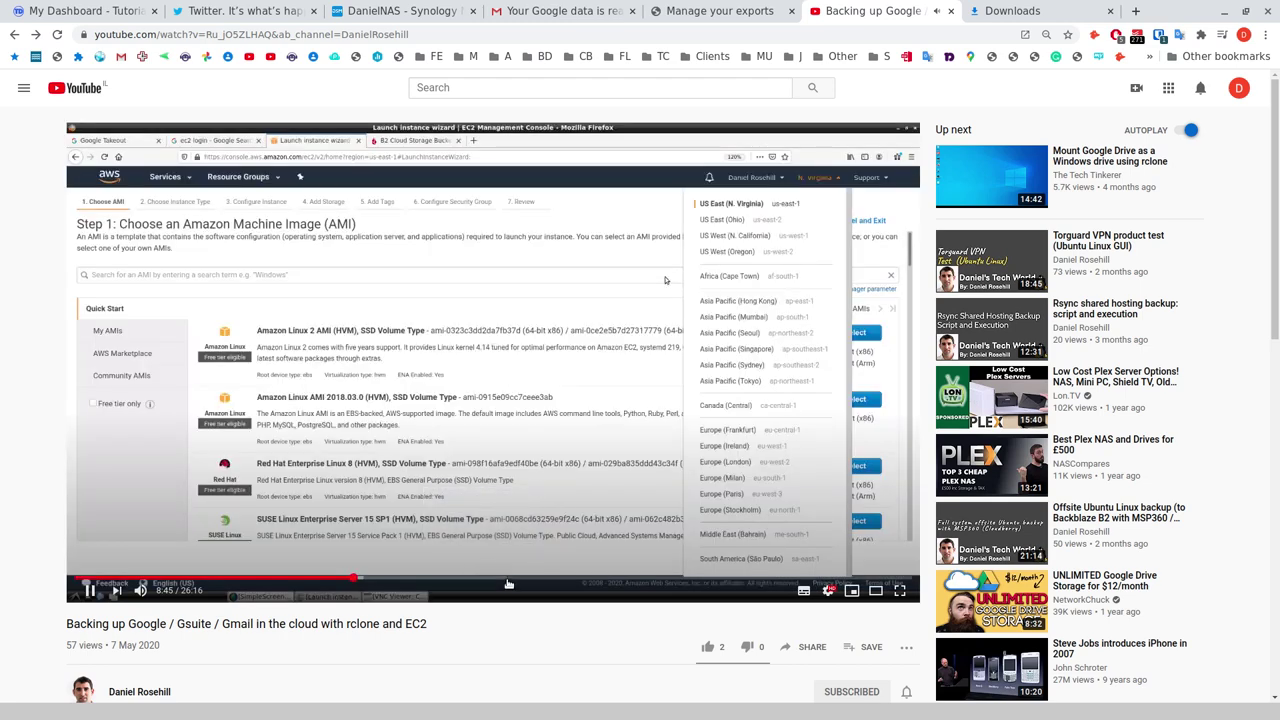
pyautogui.click(572, 580)
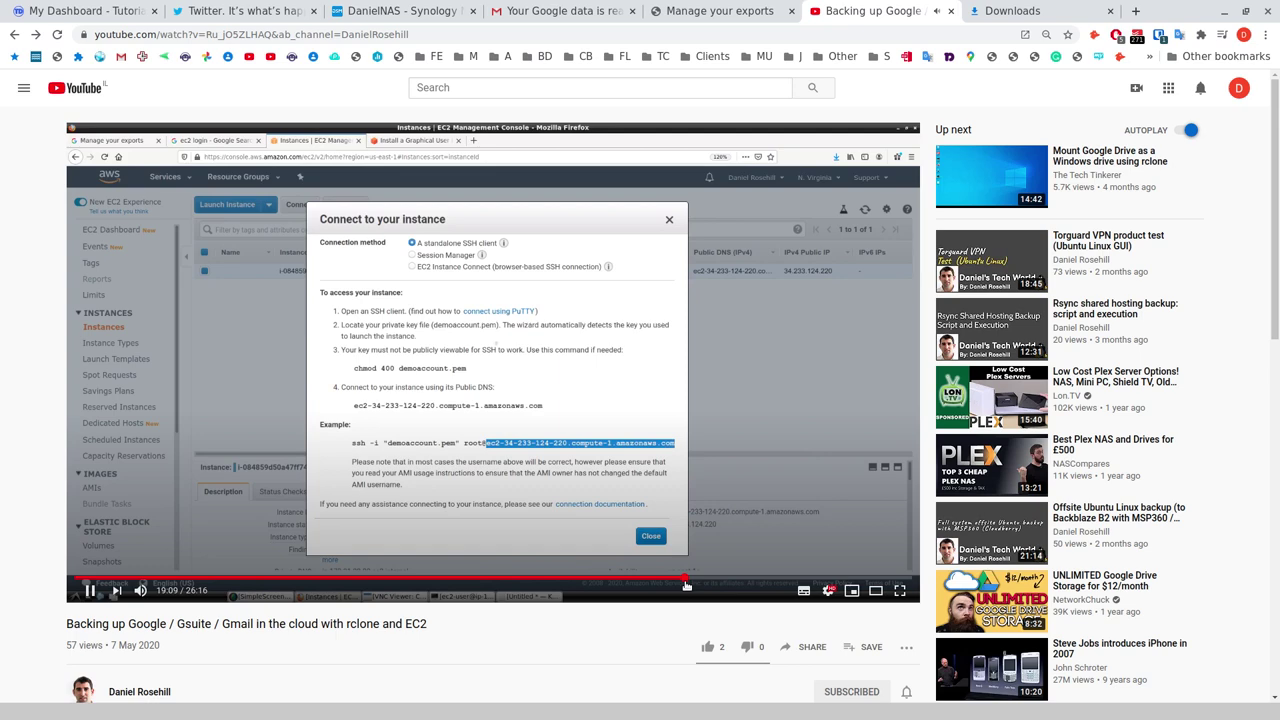
pyautogui.click(687, 580)
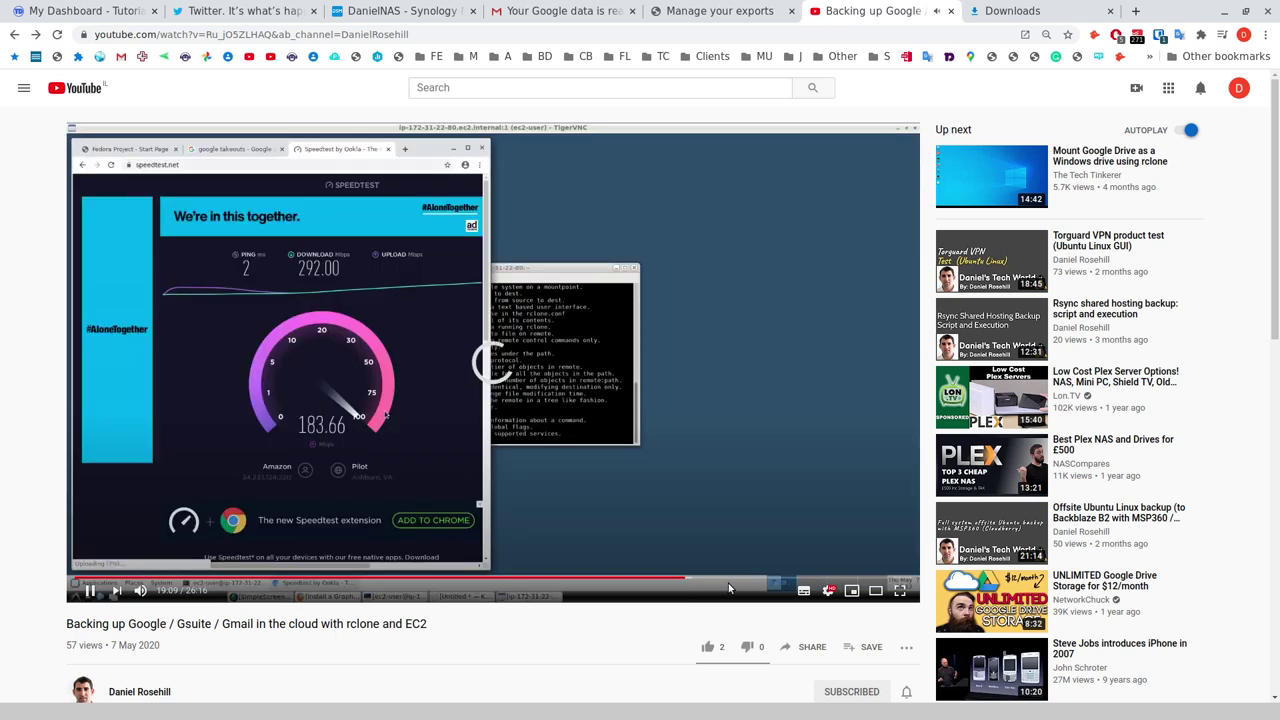
pyautogui.click(559, 515)
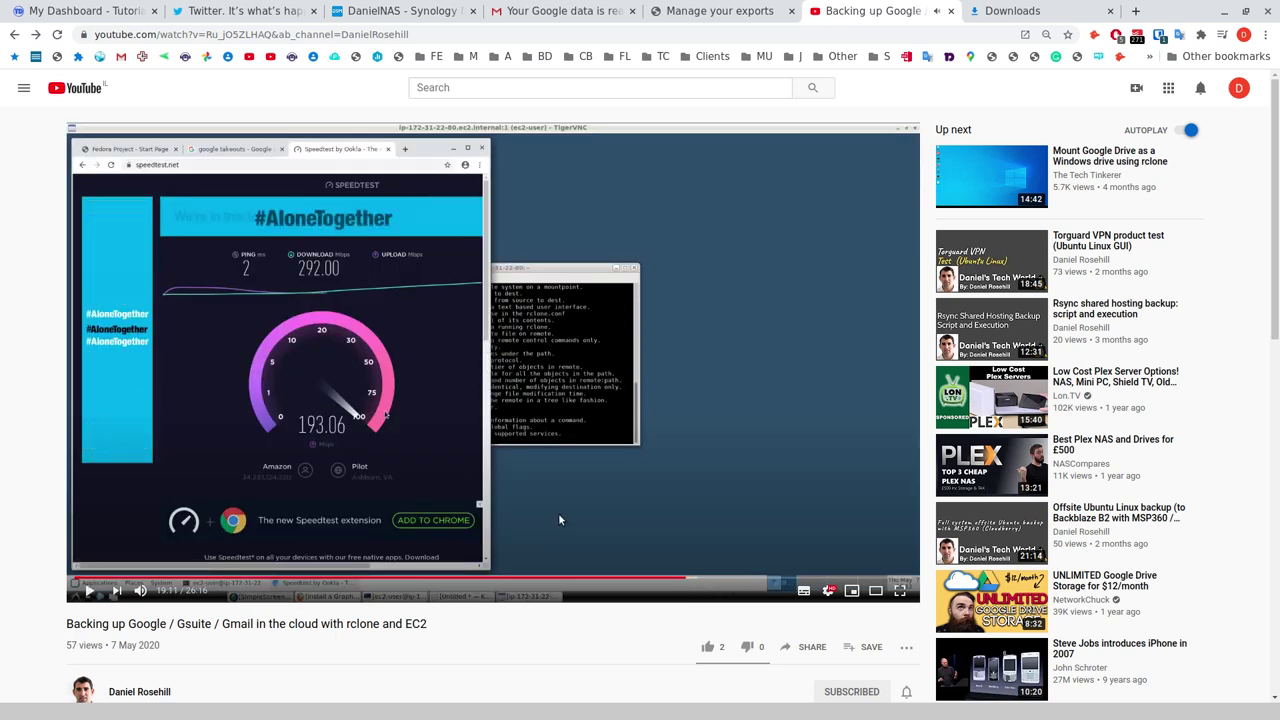
# Resume and skip to the rclone sync step at 24:13, pause, and return to the Takeout email
pyautogui.click(695, 511)
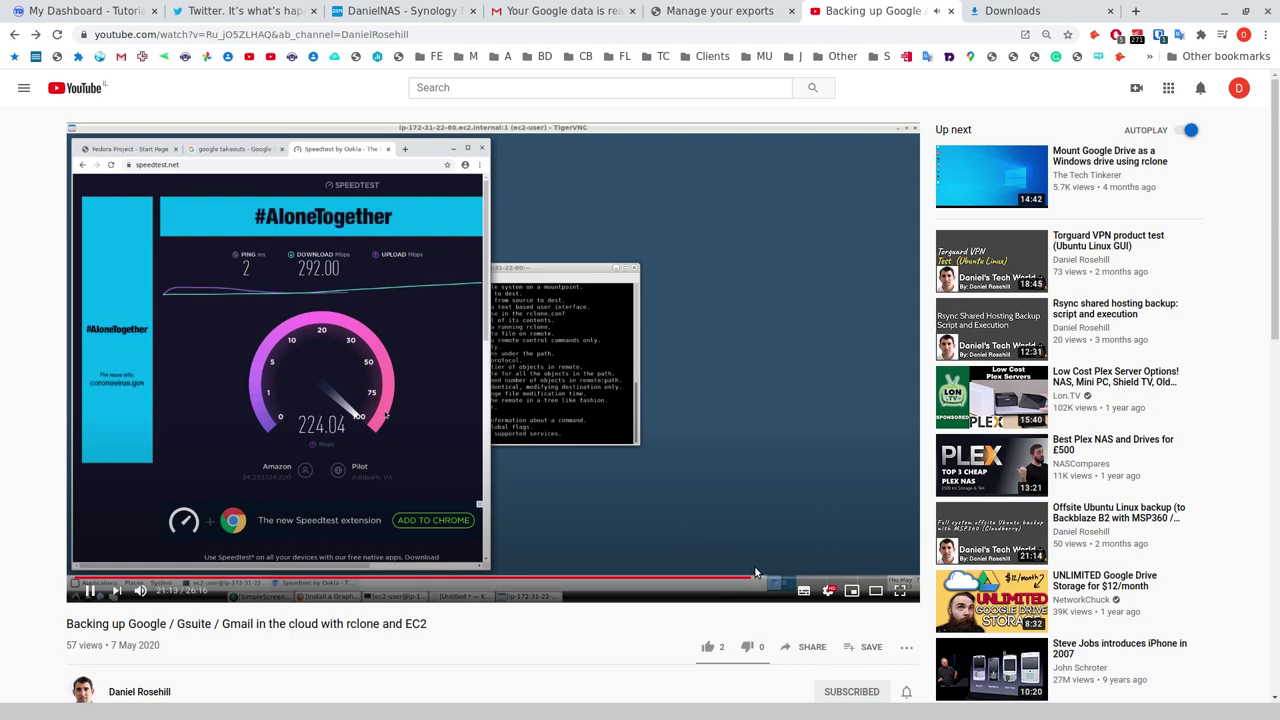
pyautogui.click(756, 578)
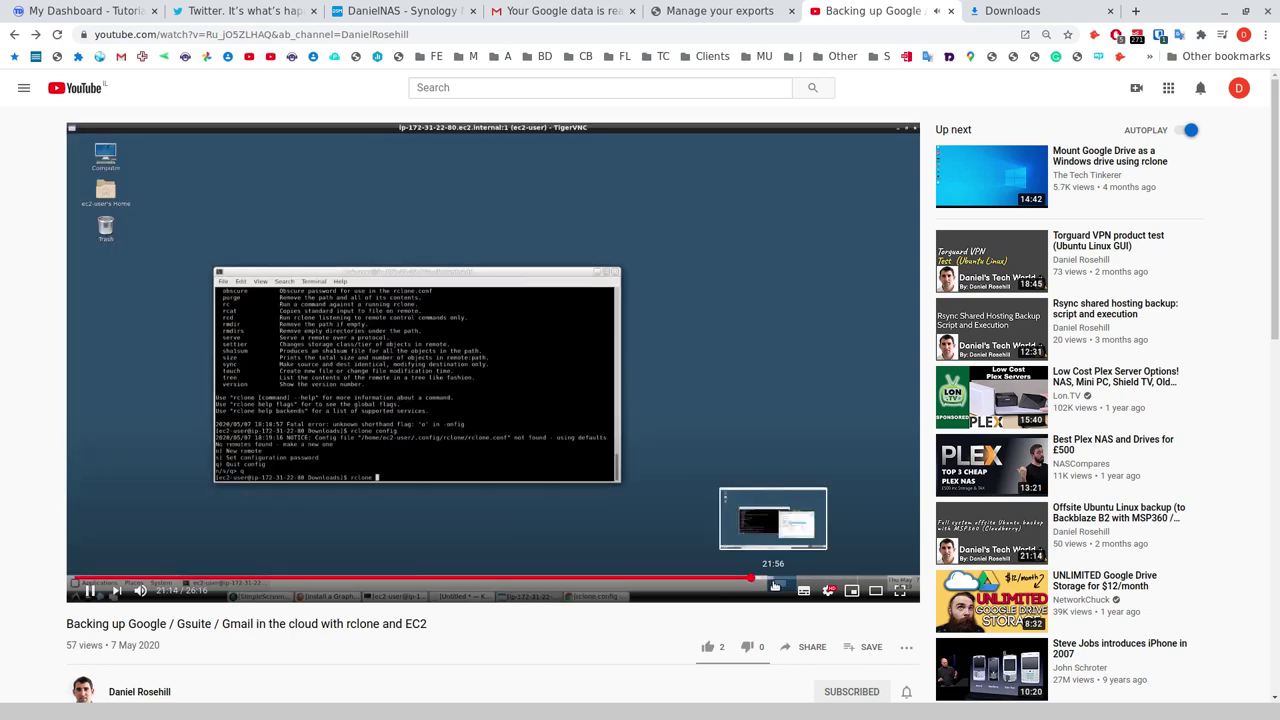
pyautogui.click(795, 580)
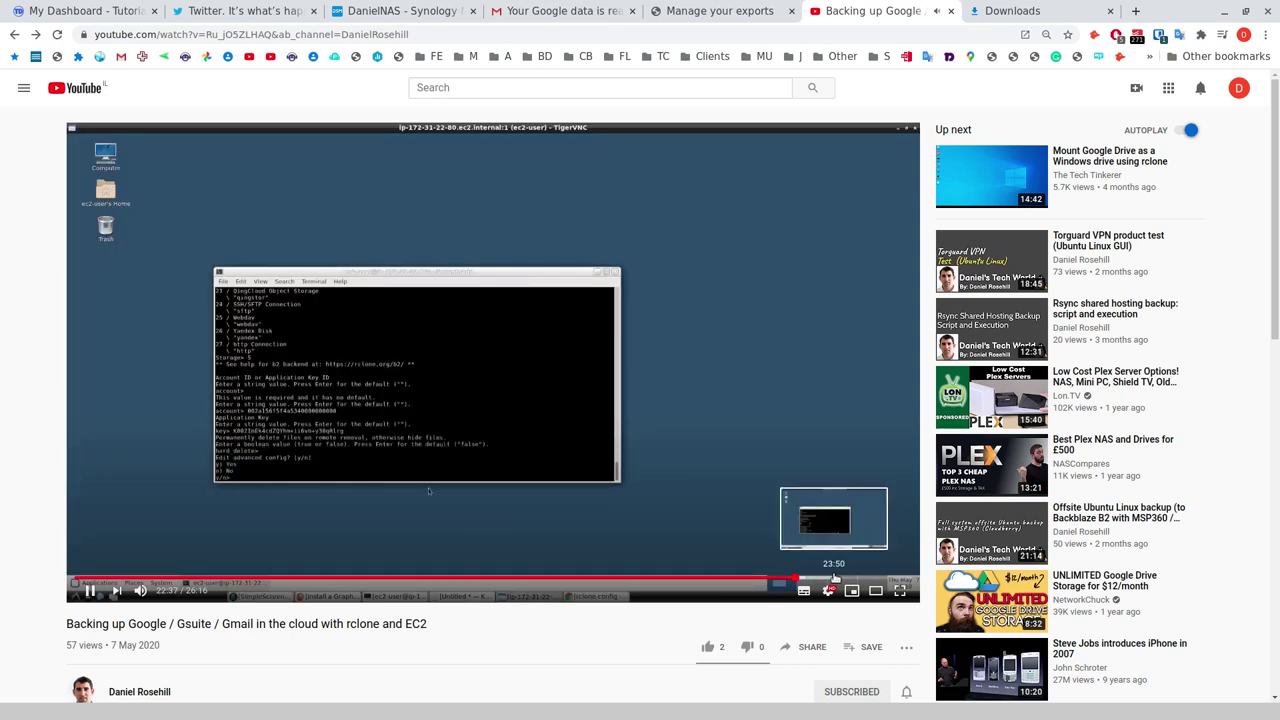
pyautogui.click(834, 579)
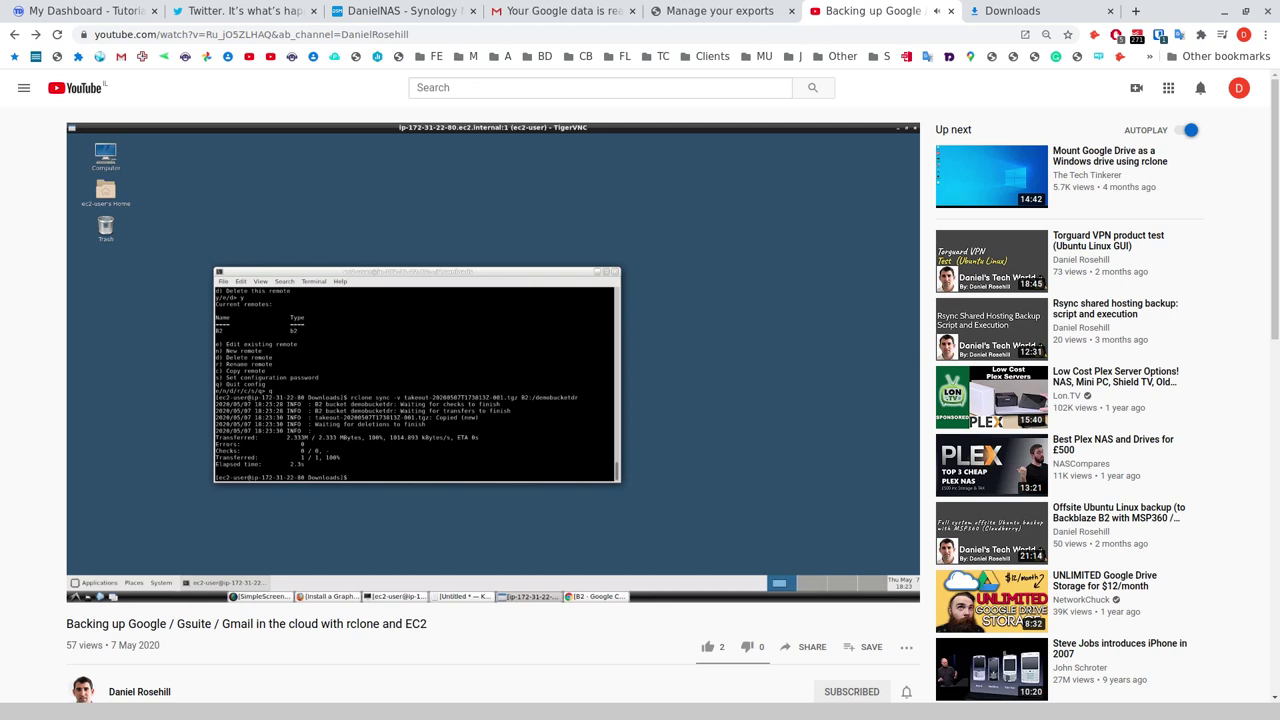
pyautogui.click(593, 343)
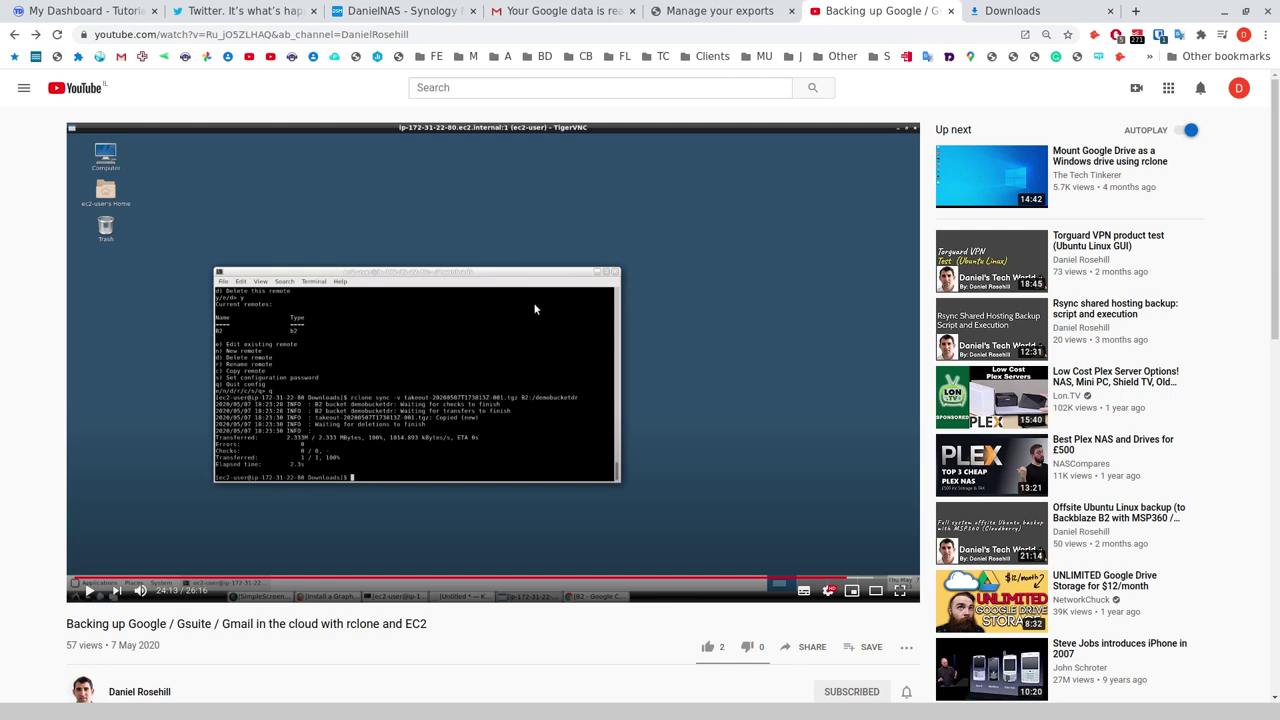
pyautogui.click(560, 11)
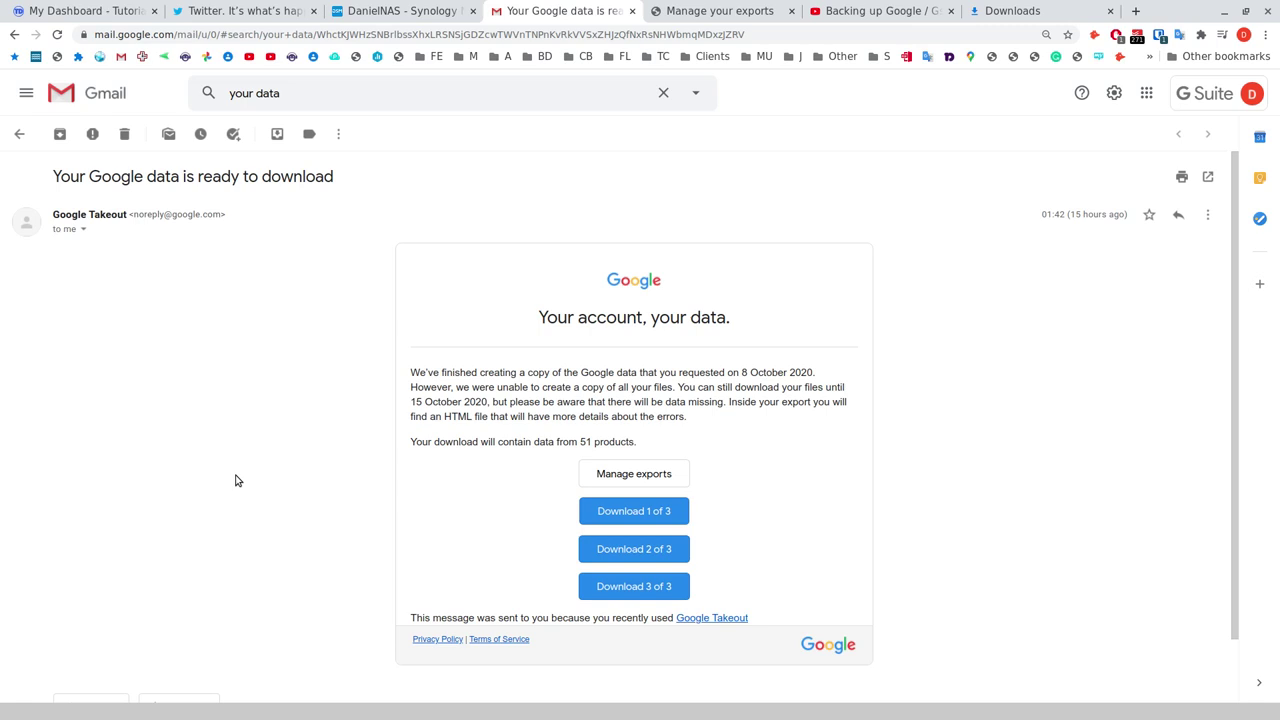
# Highlight the '51 products' sentence, then go forward to YouTube's 'dsr ghostwriting' search results
pyautogui.moveTo(687, 418); pyautogui.dragTo(656, 440)
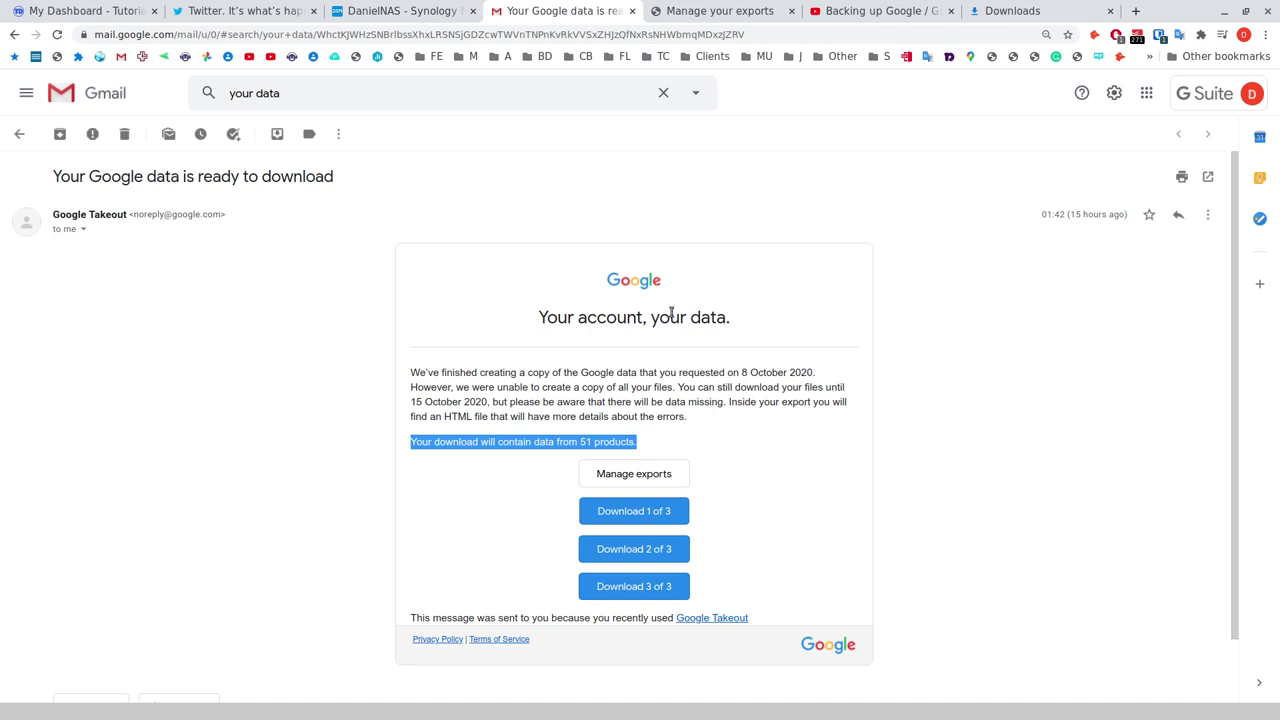
pyautogui.click(875, 11)
pyautogui.click(36, 34)
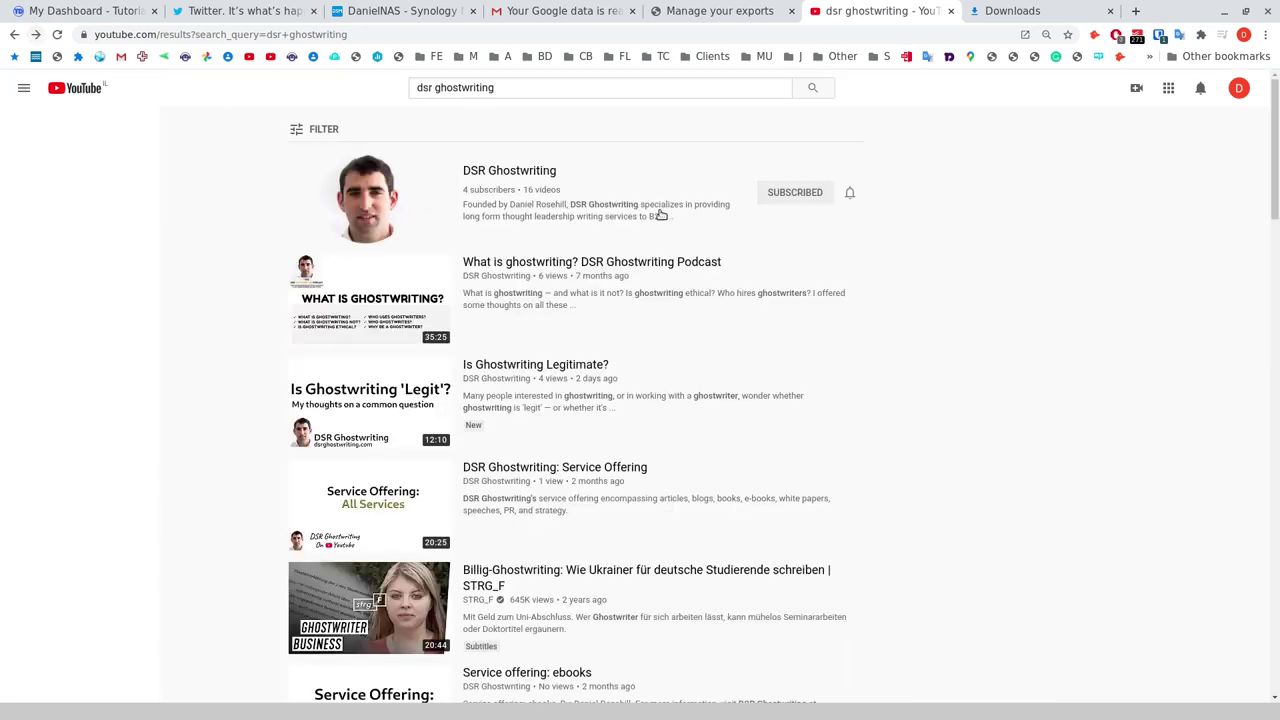
# Open the DSR Ghostwriting channel home page from the search results
pyautogui.click(500, 171)
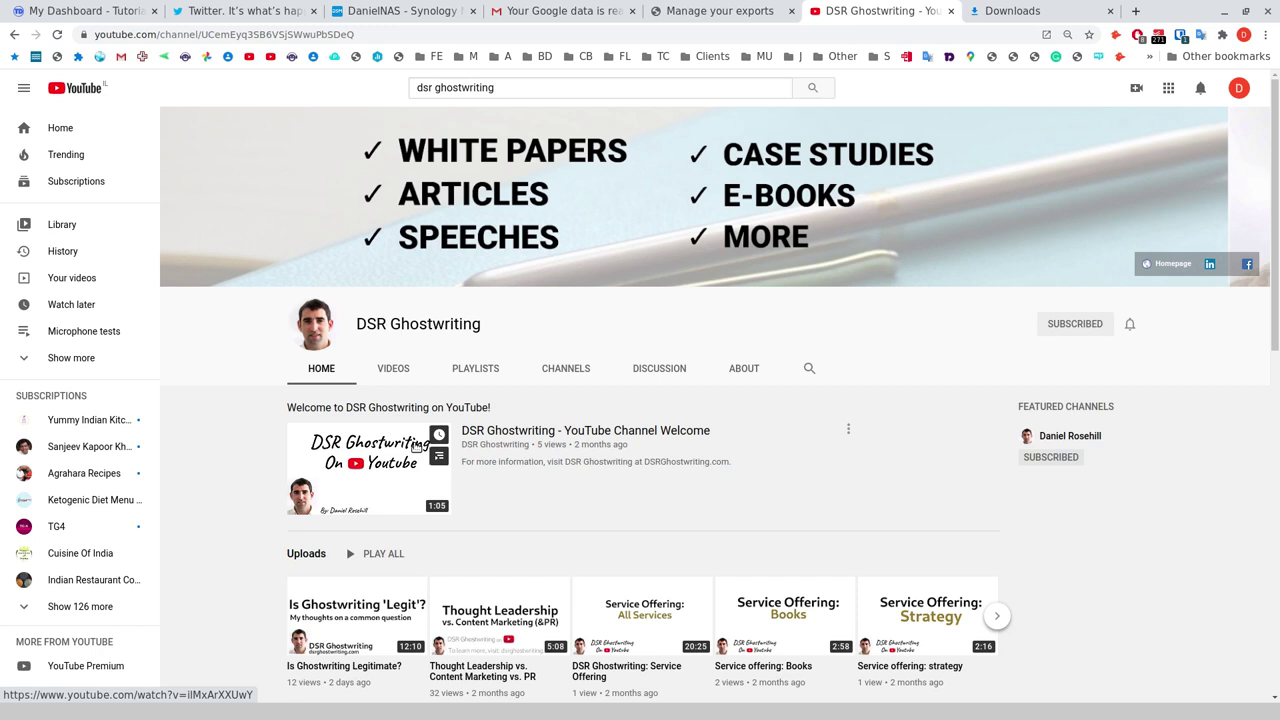
# Switch back to the Gmail tab with the Google Takeout data-ready email
pyautogui.click(545, 11)
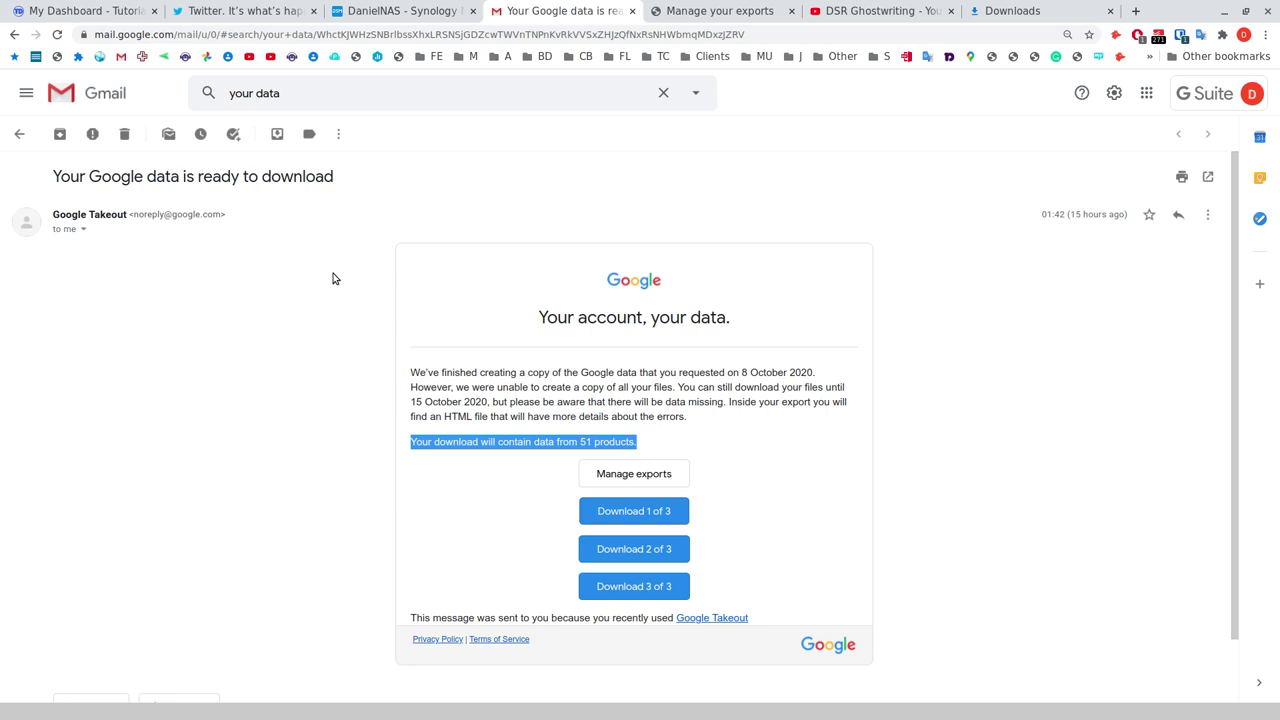
# Clear the email highlight and show Chrome's Downloads page with the two paused Takeout parts
pyautogui.click(270, 483)
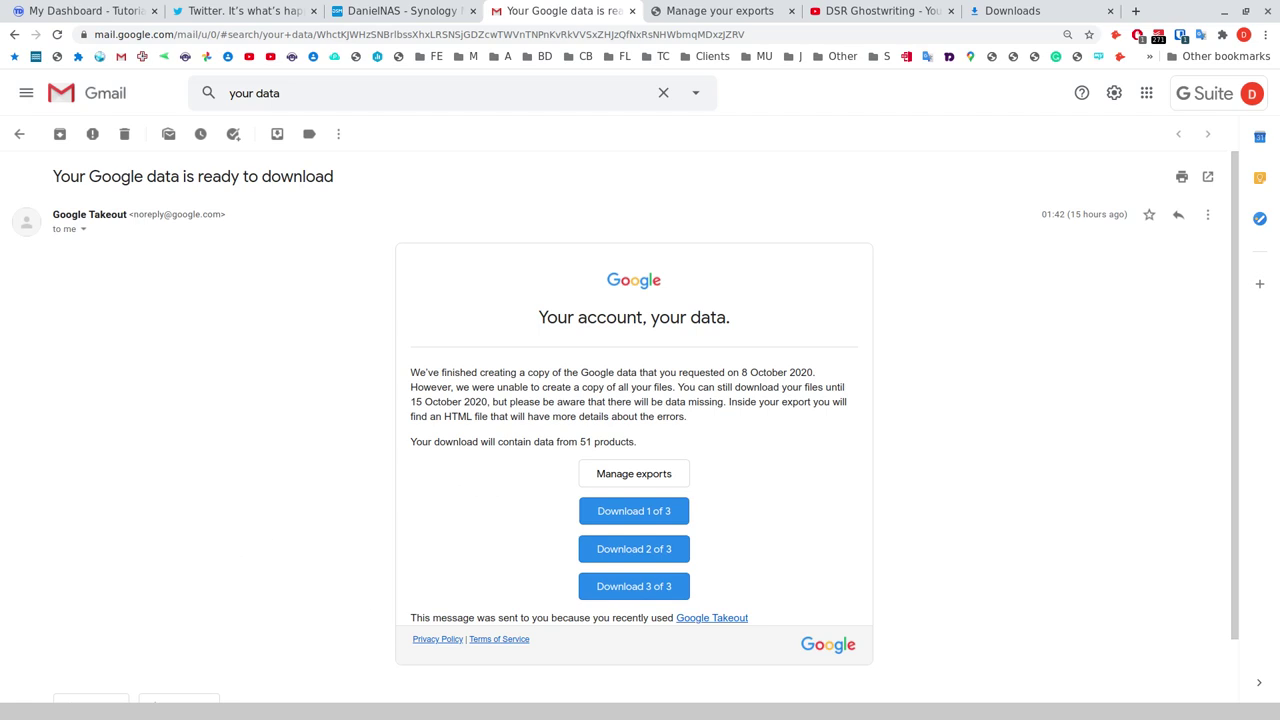
pyautogui.click(983, 8)
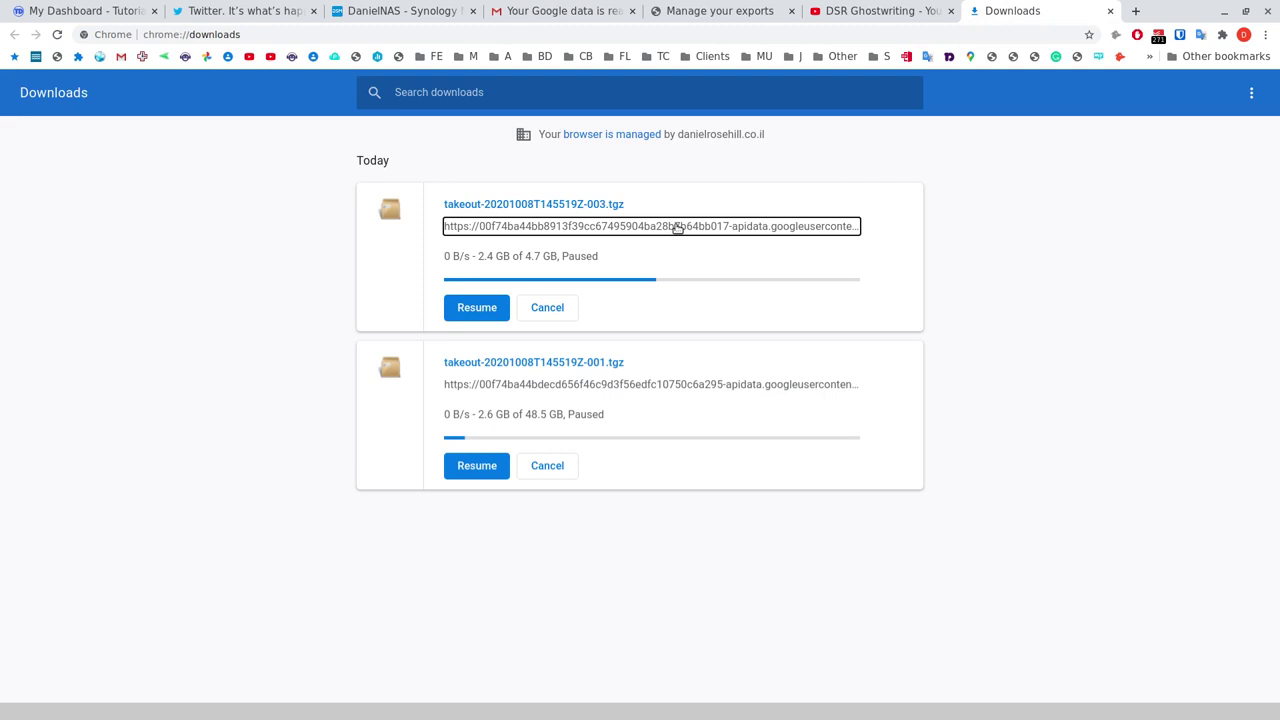
# Copy the link address of the paused 4.7 GB takeout-20201008T145519Z-003.tgz download
pyautogui.rightClick(755, 233)
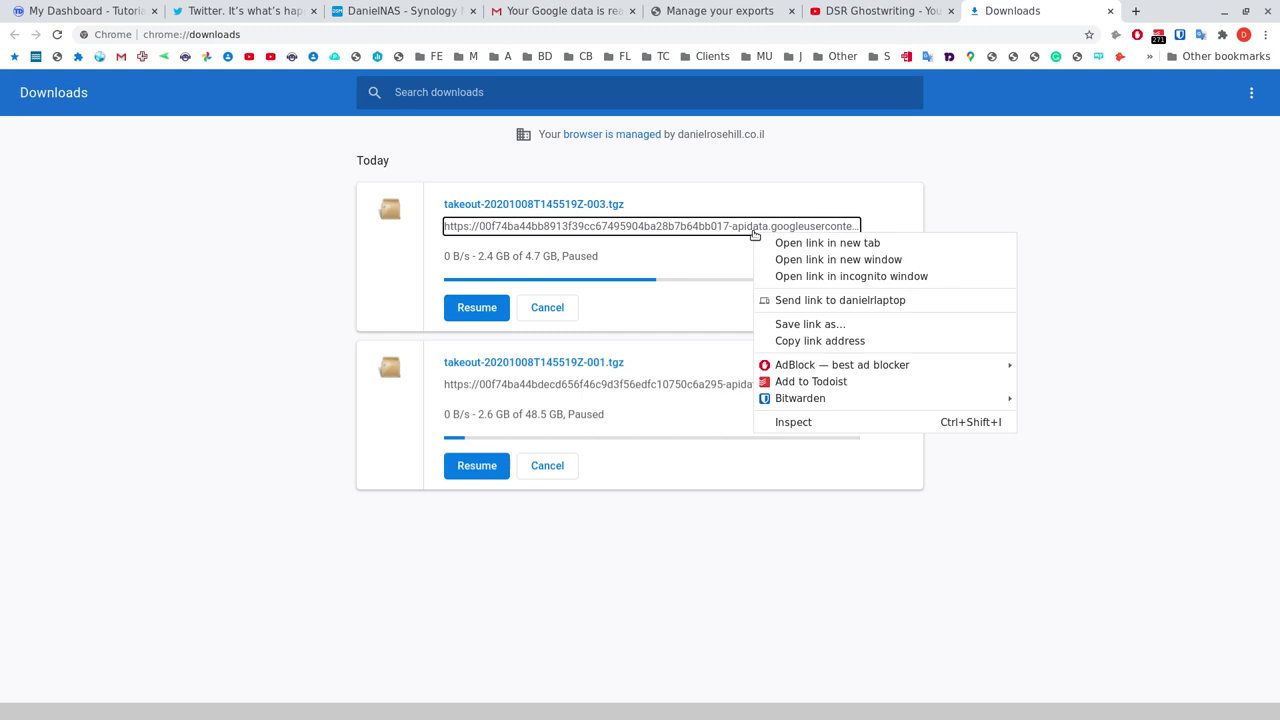
pyautogui.click(815, 342)
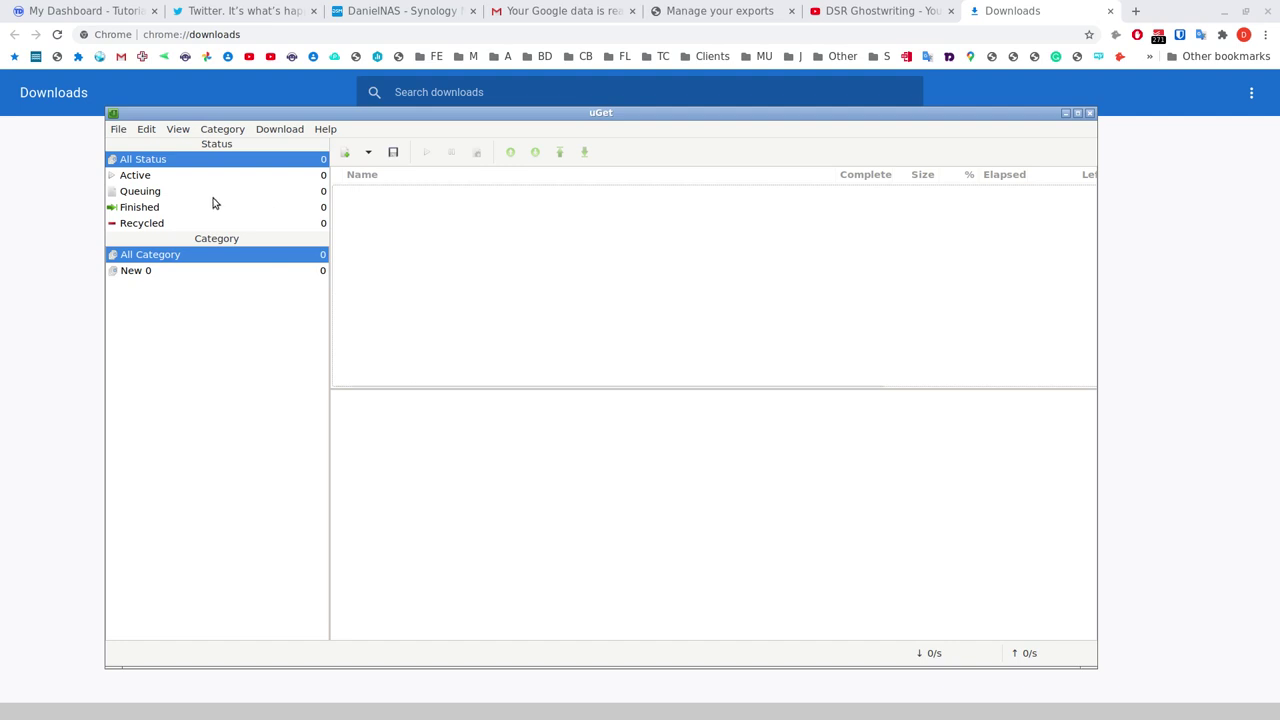
# Add the copied Takeout link as a new uGet download, then delete it after the 401 failure
pyautogui.rightClick(424, 240)
pyautogui.click(427, 244)
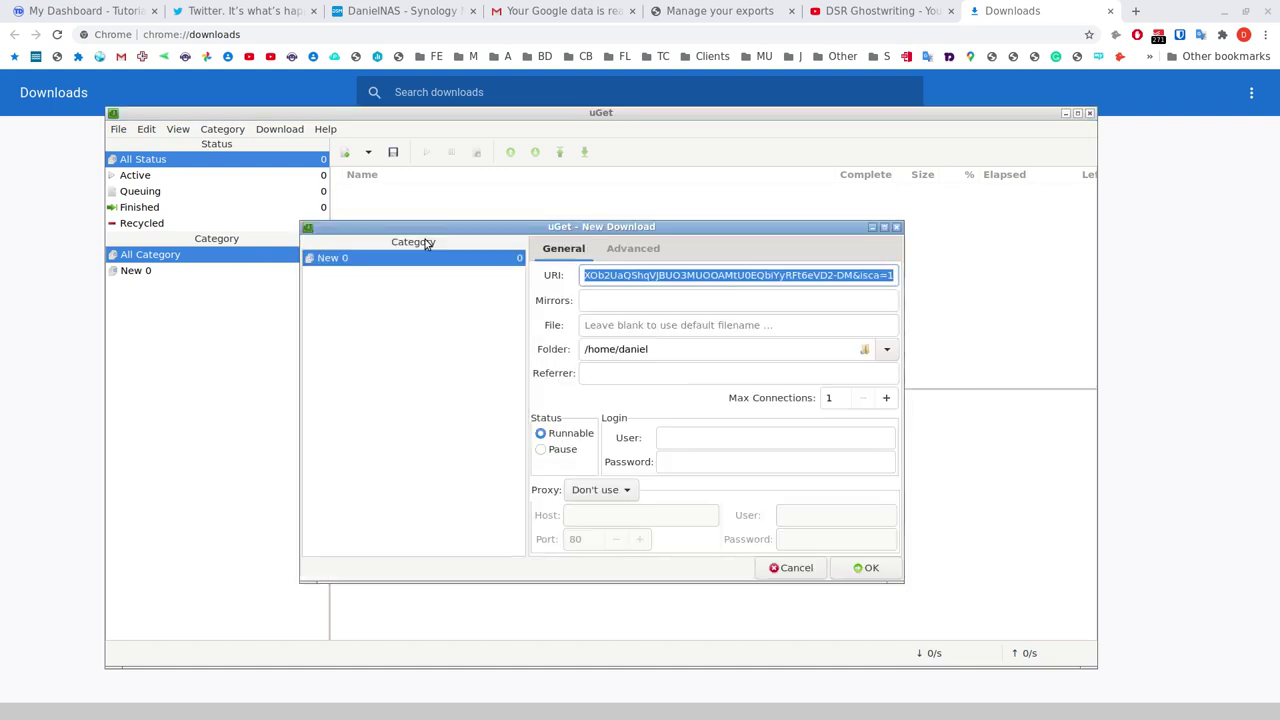
pyautogui.click(865, 572)
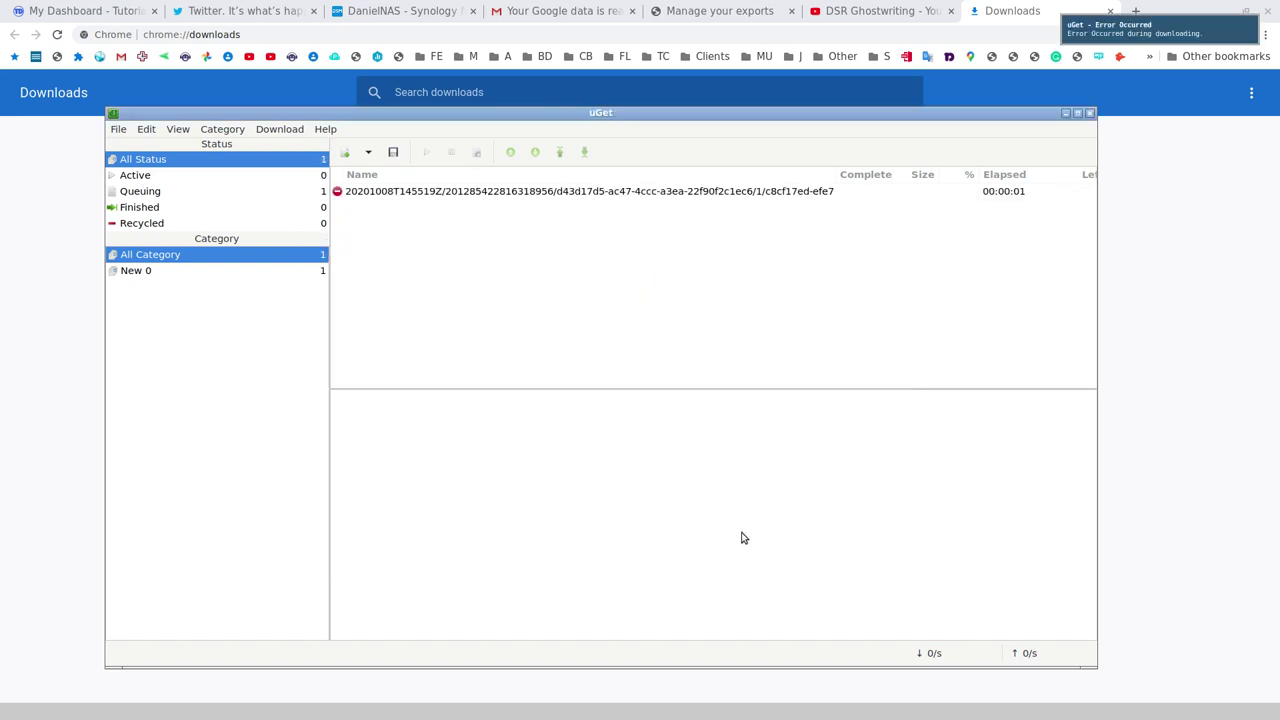
pyautogui.rightClick(426, 193)
pyautogui.press('Escape')
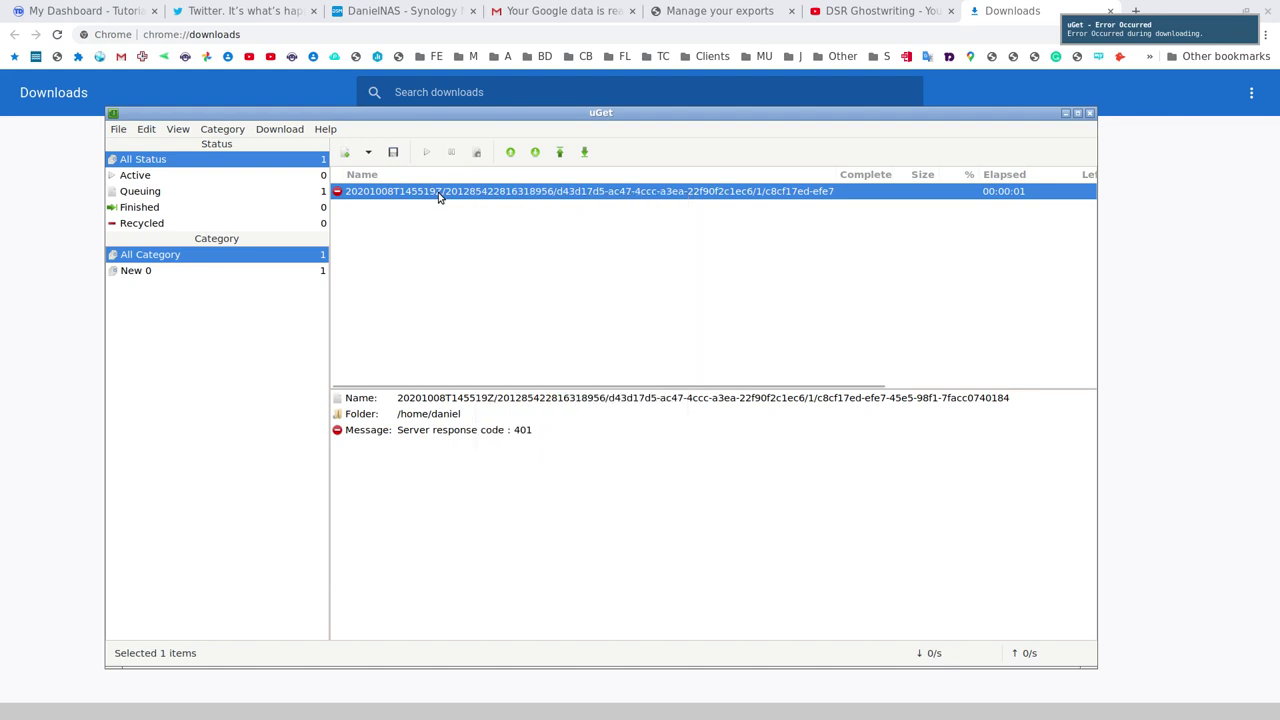
pyautogui.press('Delete')
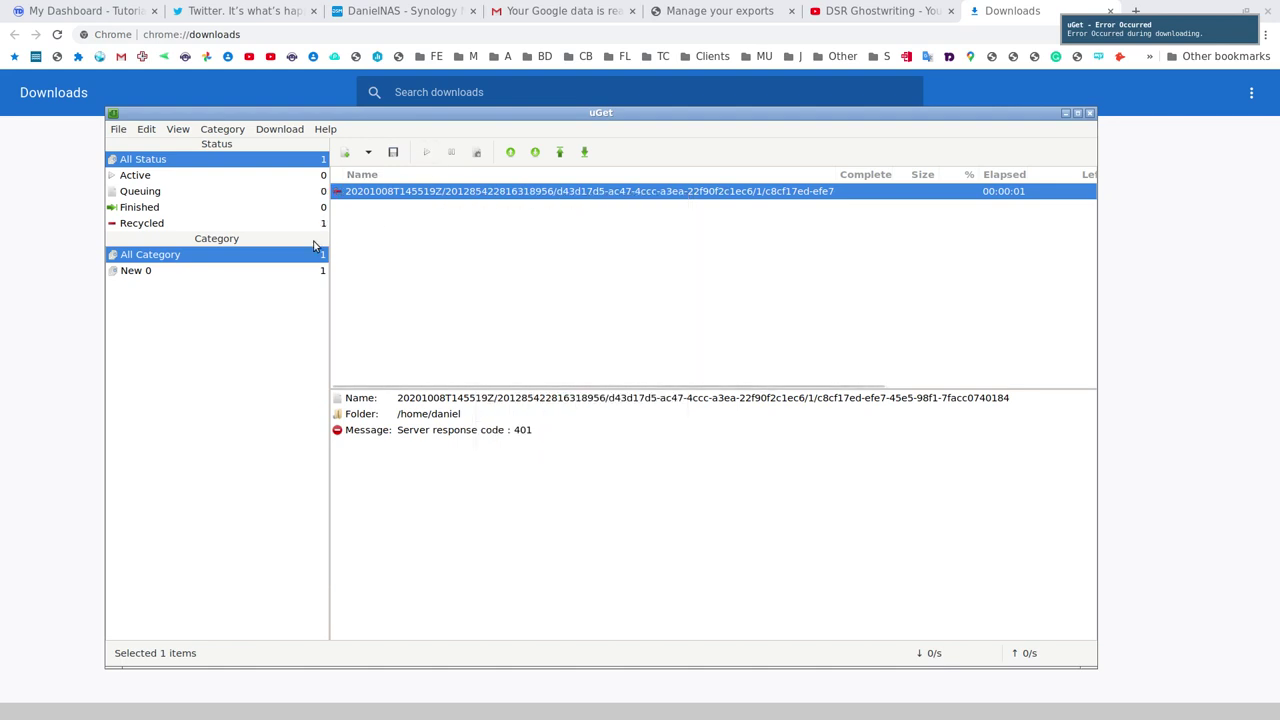
# Add the same Takeout link again, confirming Yes to add the duplicate anyway
pyautogui.rightClick(424, 235)
pyautogui.click(442, 241)
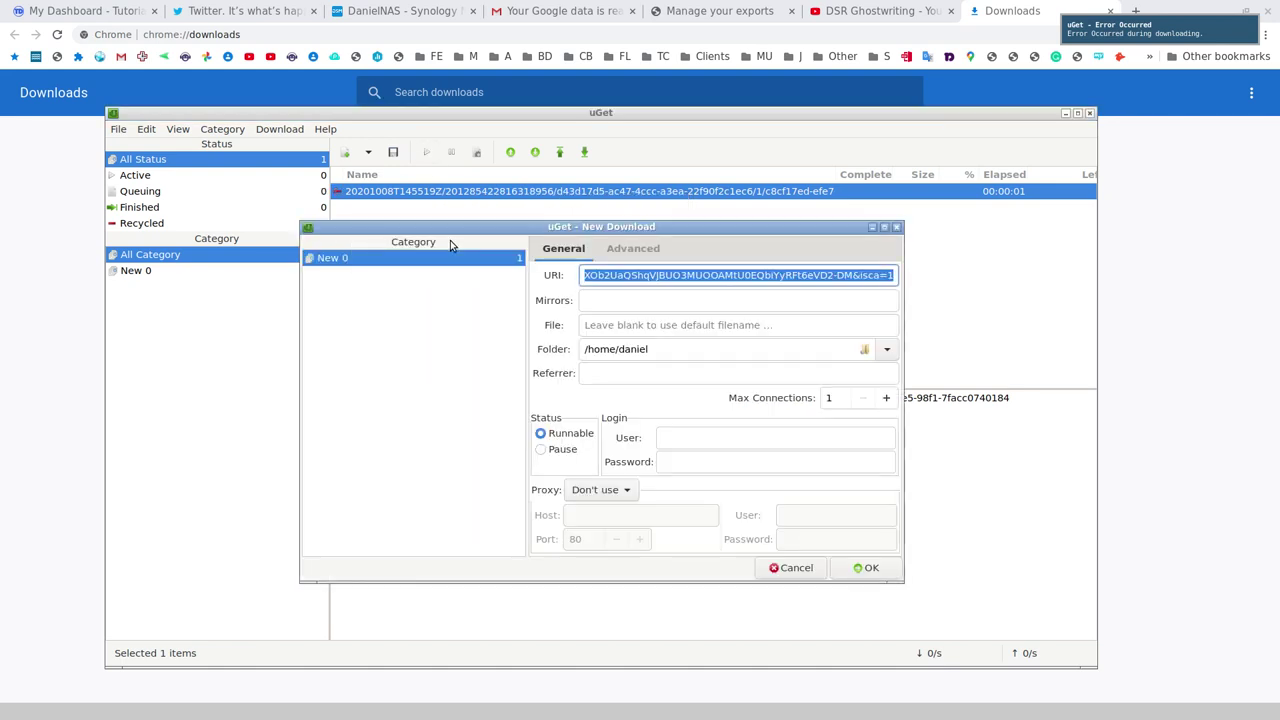
pyautogui.click(867, 568)
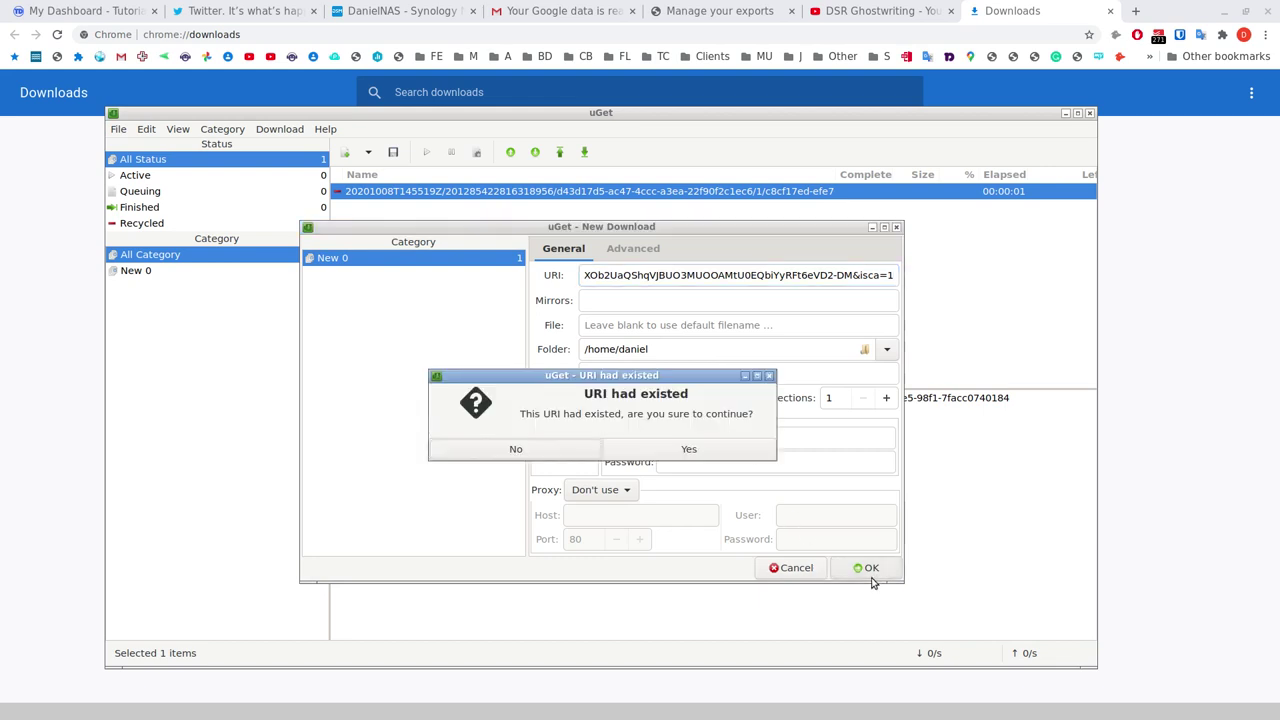
pyautogui.click(690, 454)
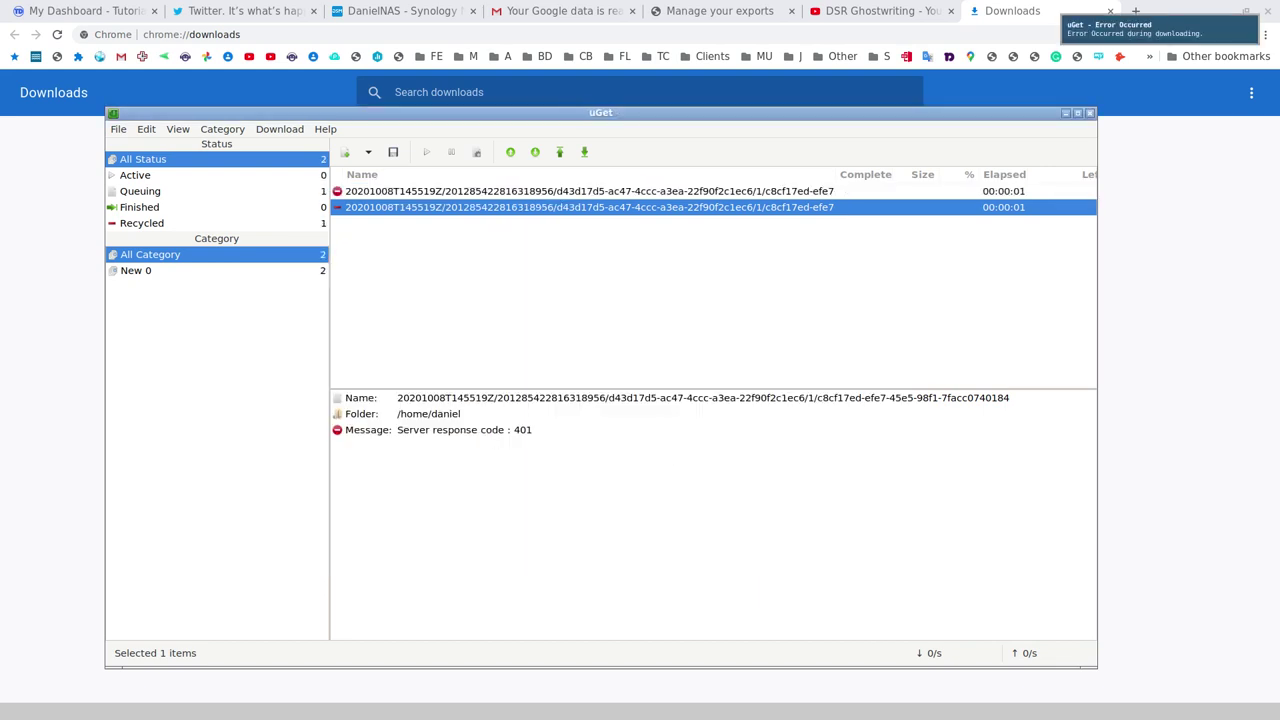
# Start a fresh download of Takeout Part 1 of 3 (48.55 GB) from the Manage your exports page
pyautogui.hotkey('ctrl', 'pageup')
pyautogui.hotkey('ctrl', 'pageup')
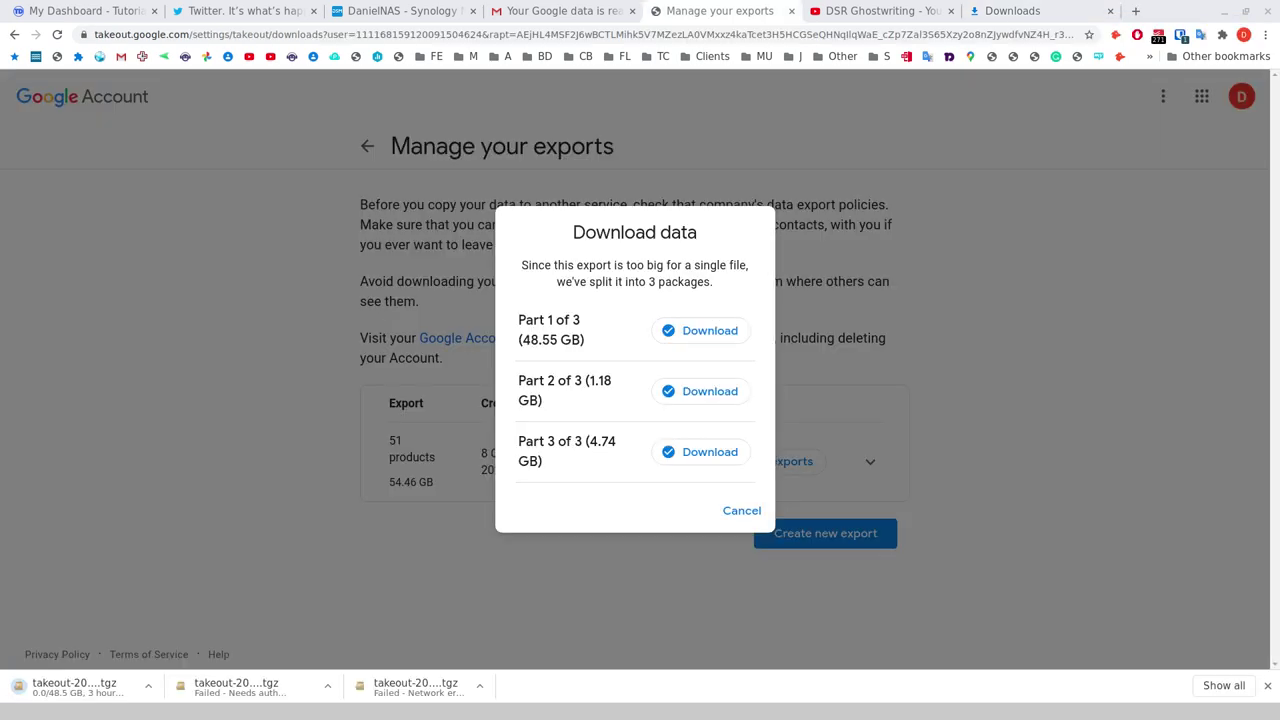
pyautogui.hotkey('ctrl', 'pagedown')
pyautogui.hotkey('ctrl', 'pagedown')
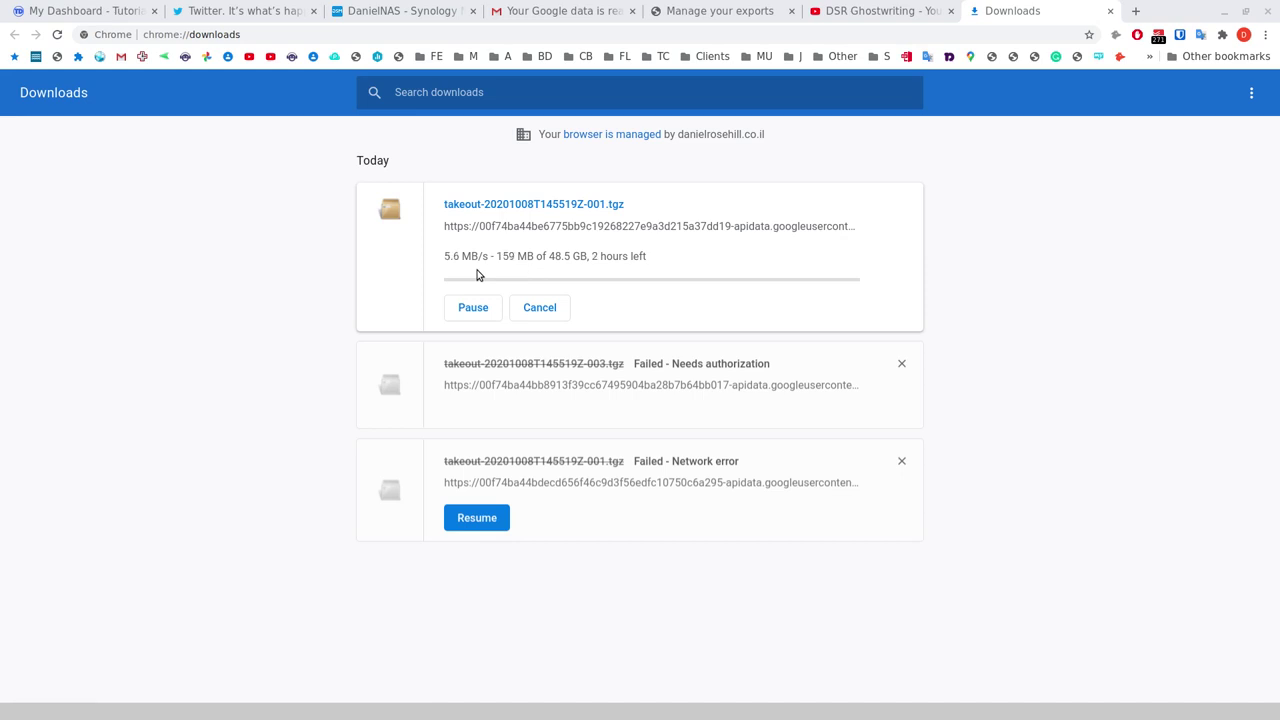
# Copy the fresh link of the running takeout-20201008T145519Z-001.tgz download and center uGet
pyautogui.rightClick(533, 228)
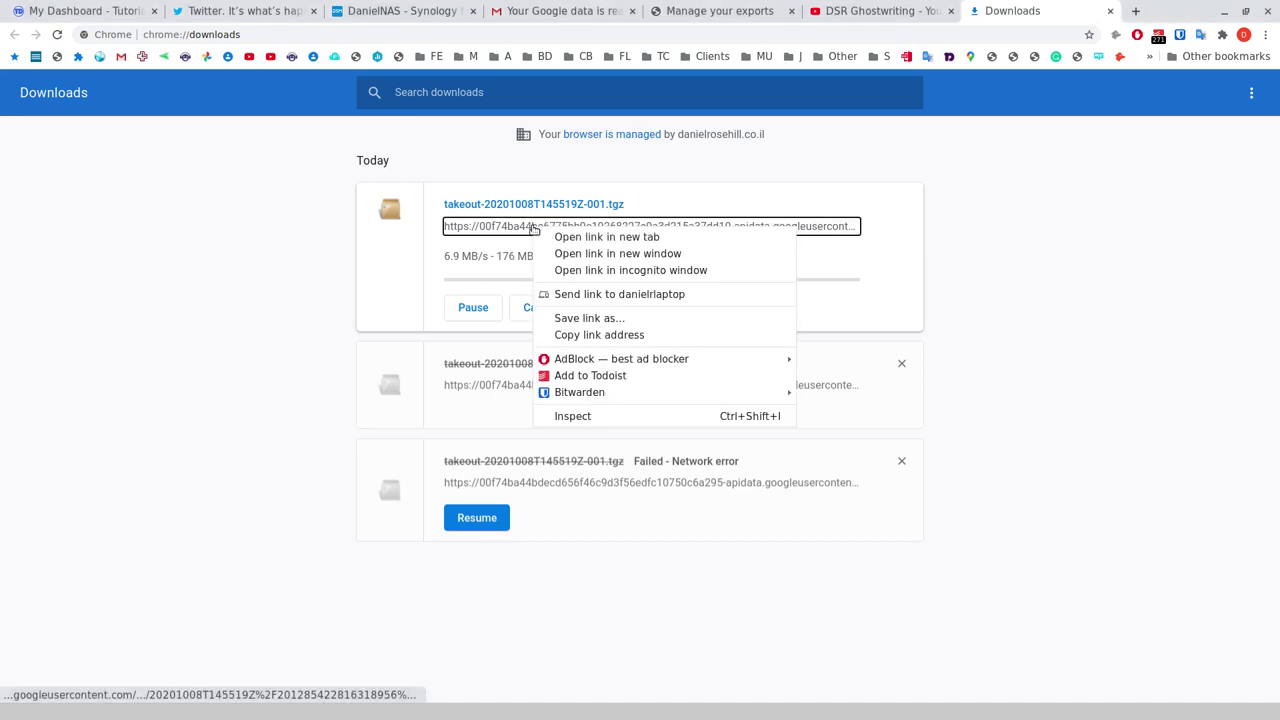
pyautogui.click(606, 337)
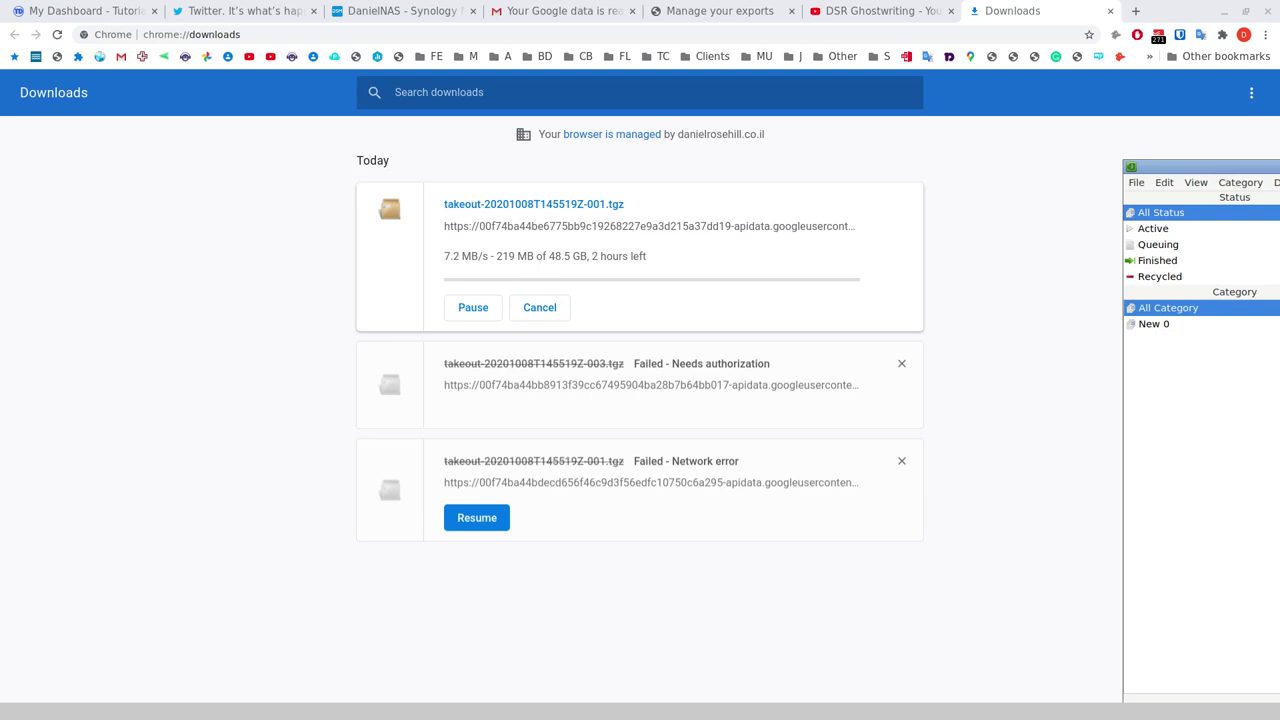
pyautogui.moveTo(714, 106); pyautogui.dragTo(739, 103)
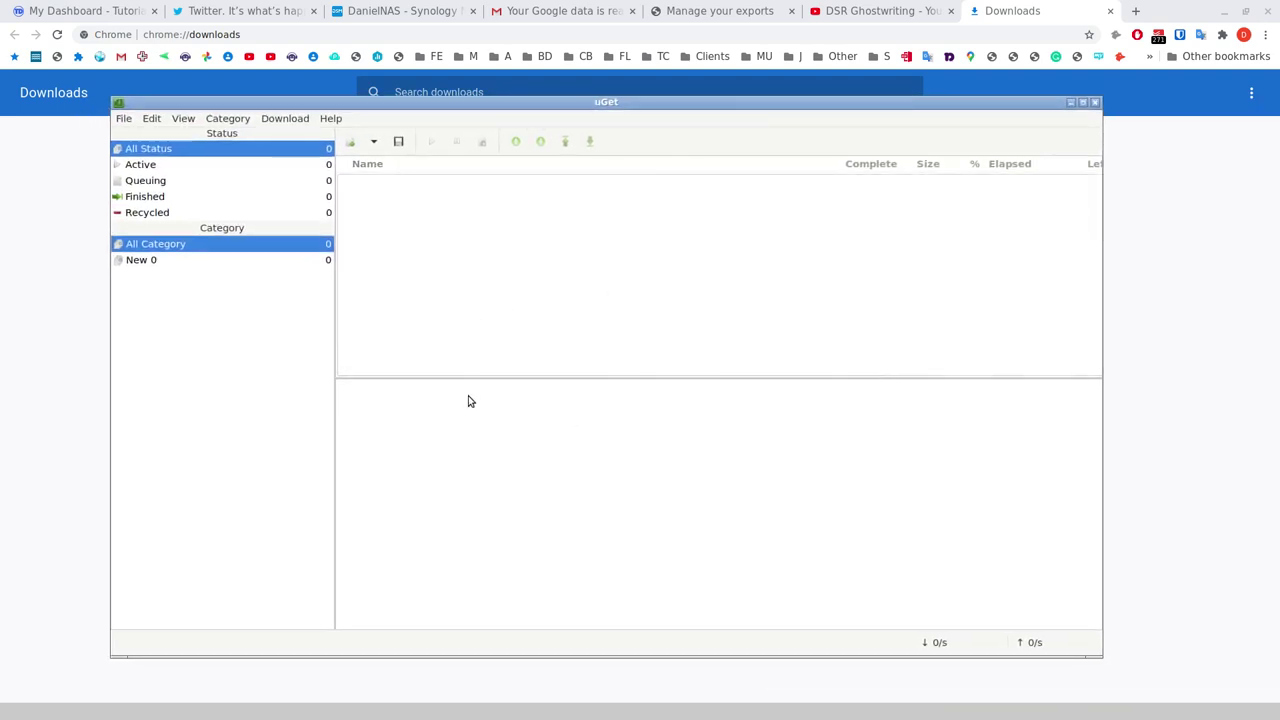
# Add a new uGet download using the pasted fresh takeout-20201008T145519Z-001.tgz link
pyautogui.rightClick(521, 199)
pyautogui.click(545, 207)
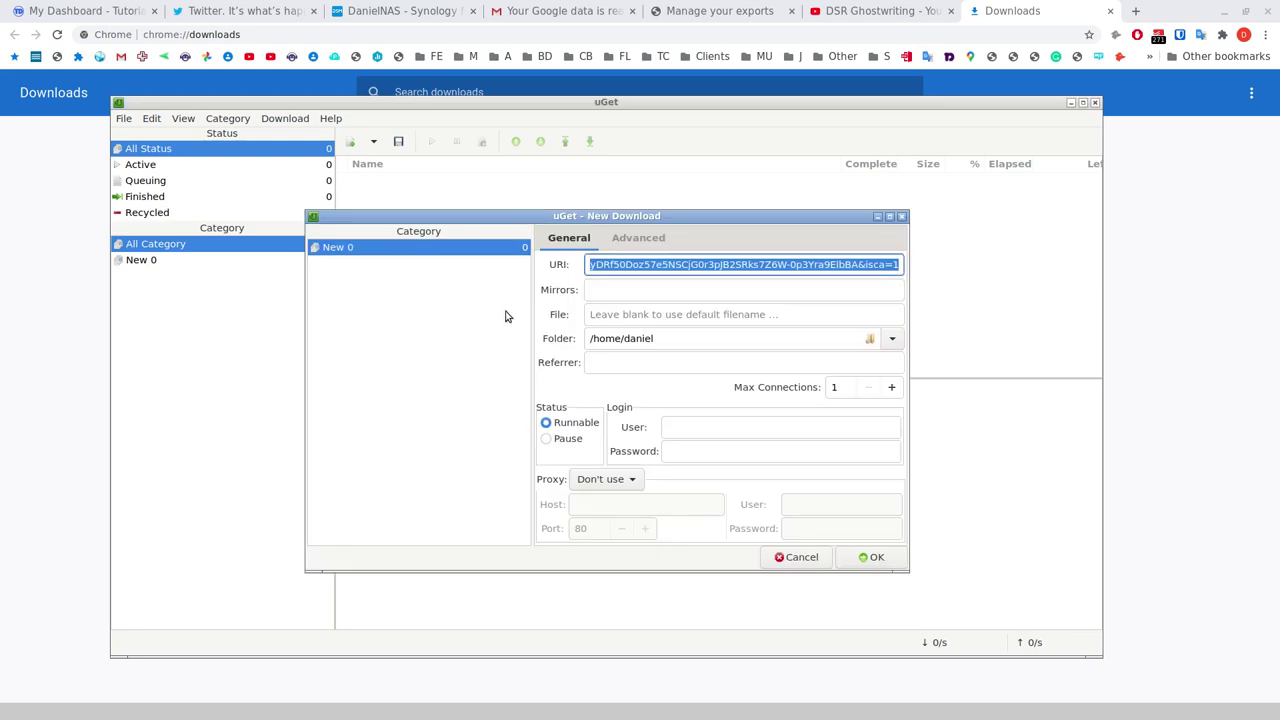
pyautogui.press('End')
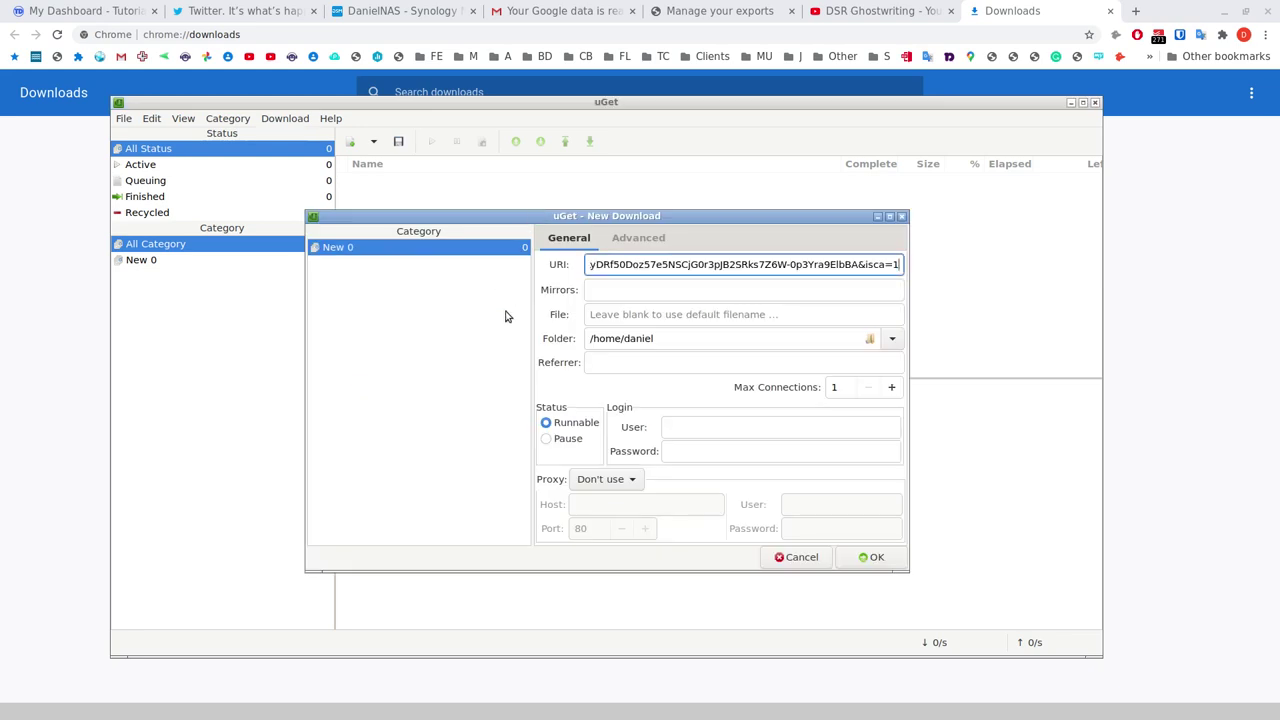
pyautogui.click(871, 557)
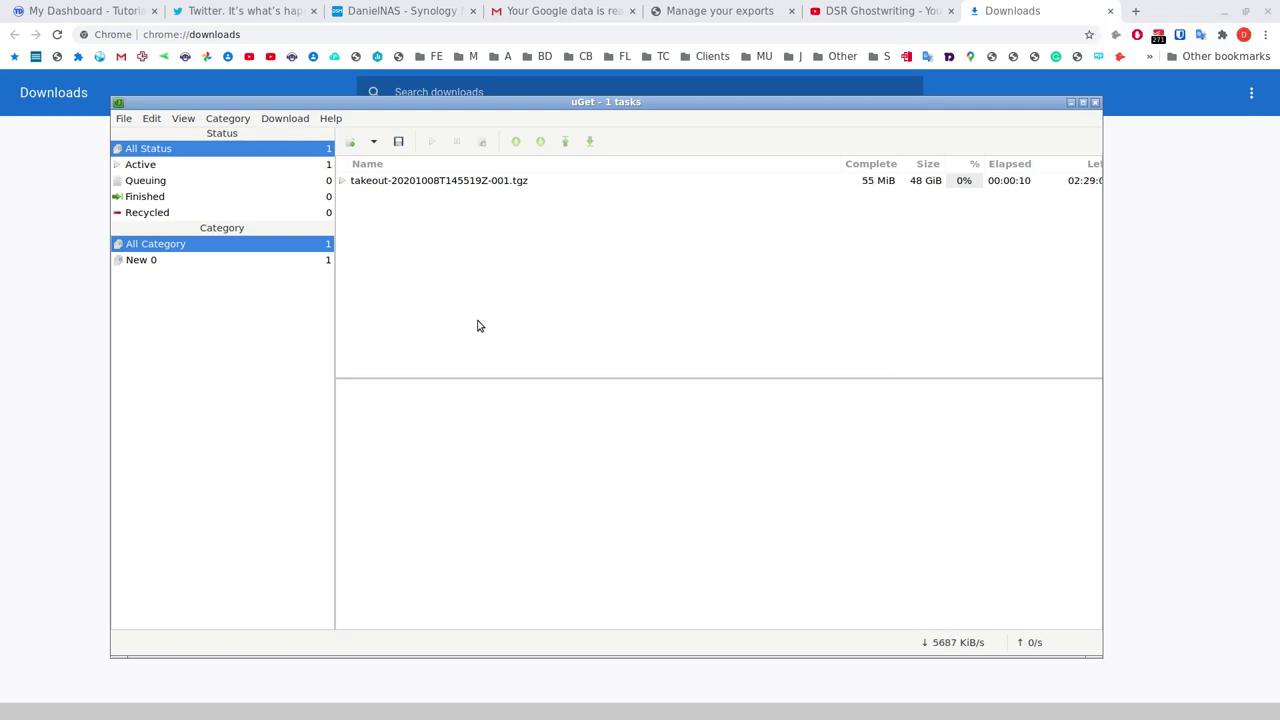
# Pause Chrome's duplicate archive download and return to uGet, moving its window up-left
pyautogui.hotkey('alt', 'Tab')
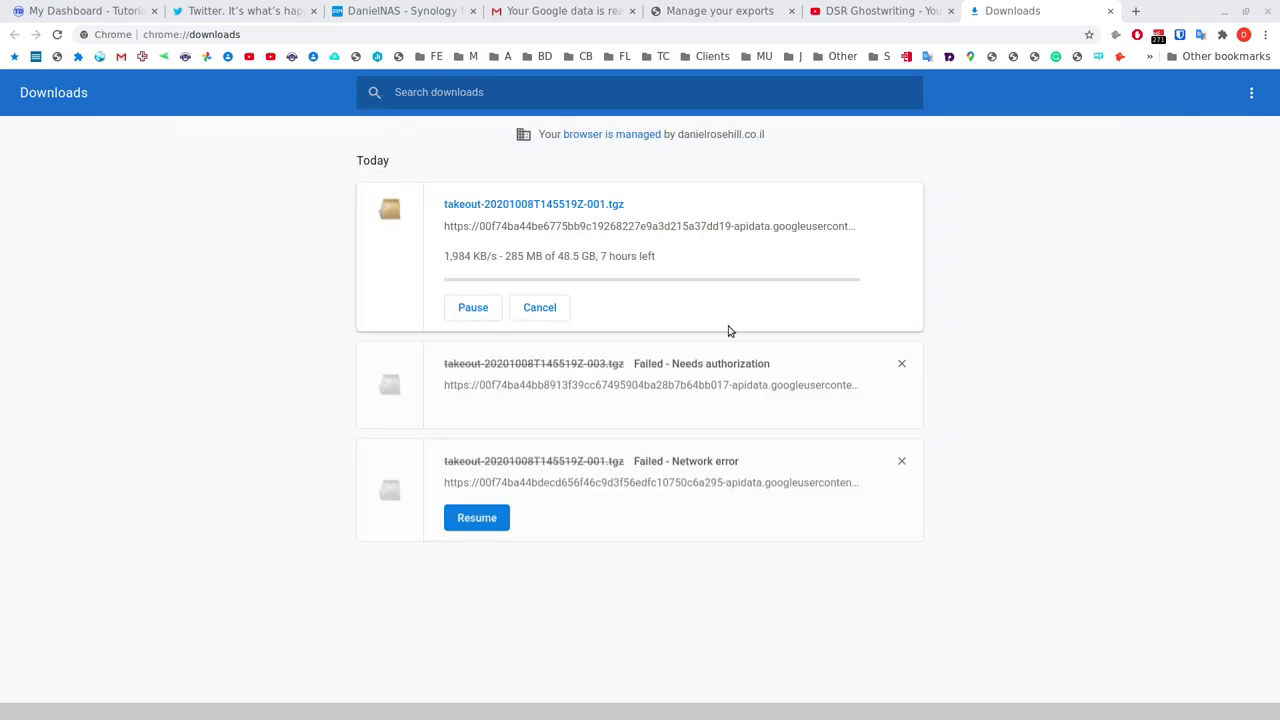
pyautogui.click(486, 314)
pyautogui.hotkey('alt', 'Tab')
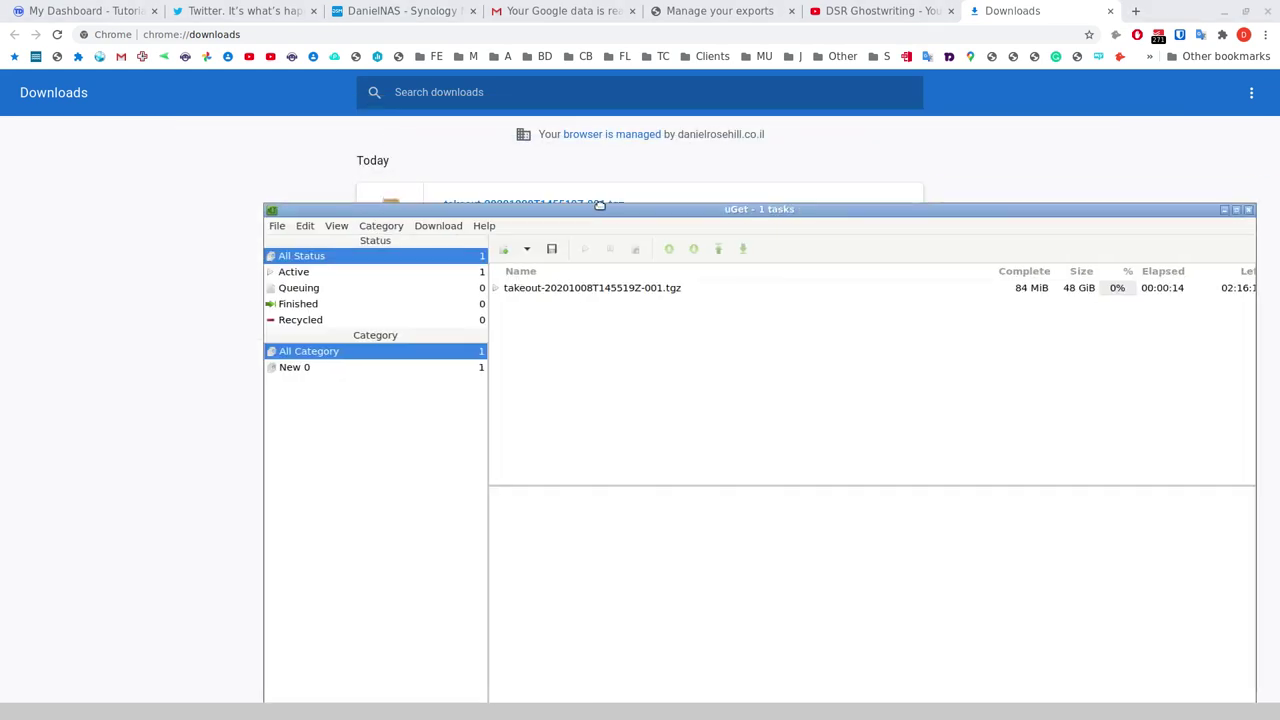
pyautogui.moveTo(600, 205); pyautogui.dragTo(424, 107)
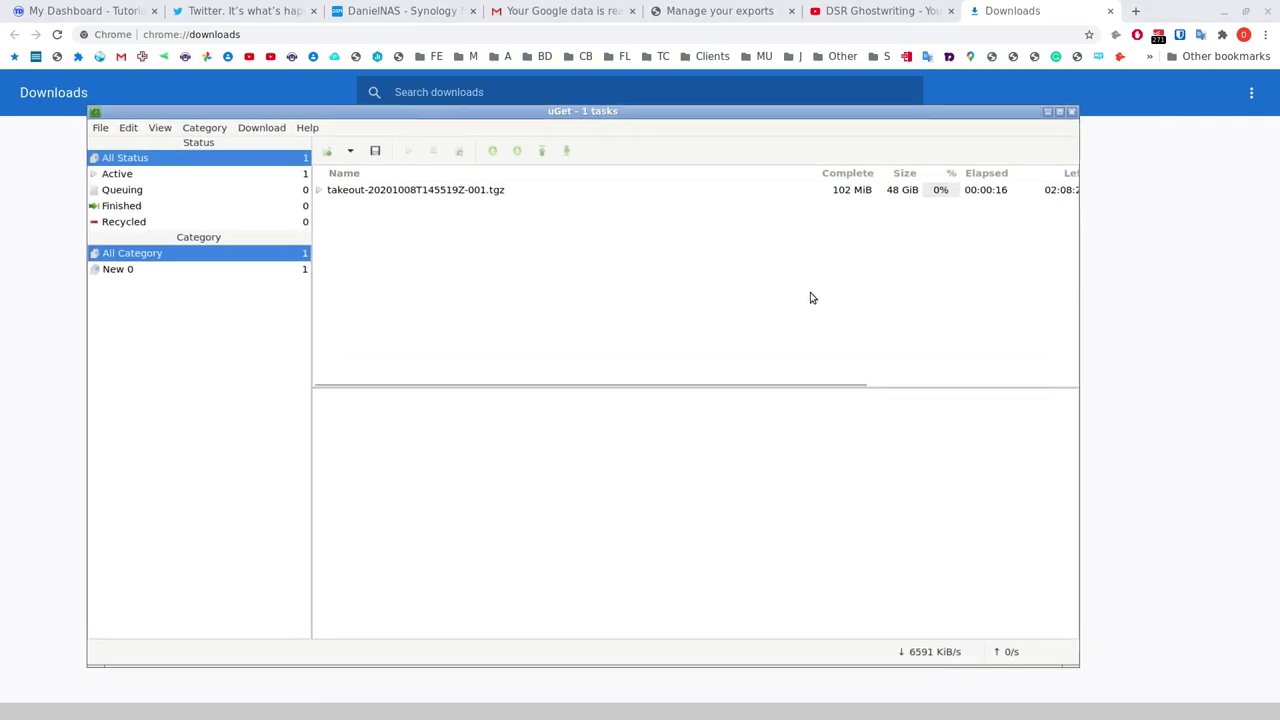